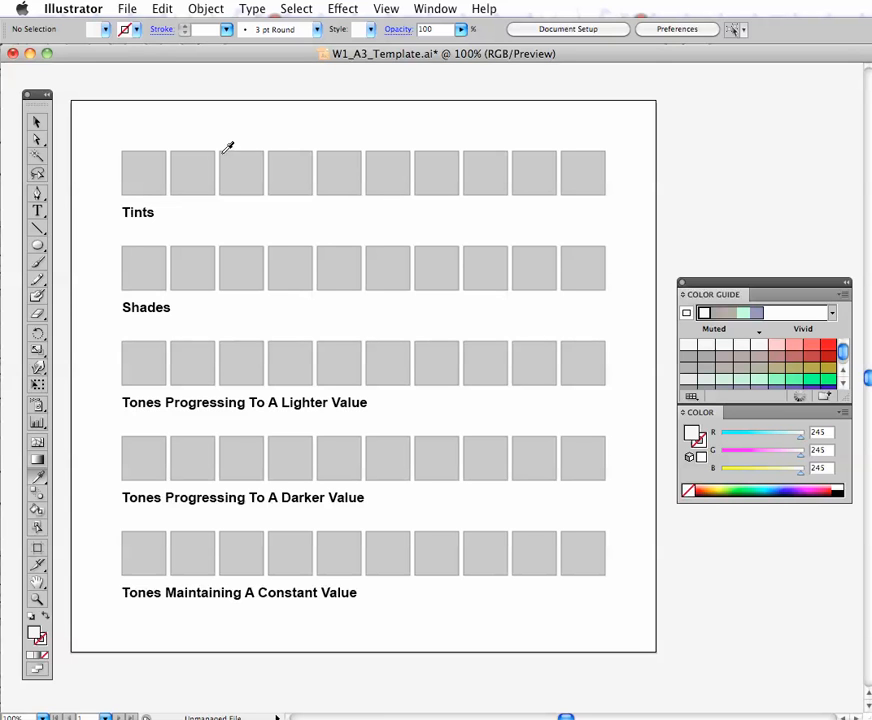
# - Fill the first Tints square with the vivid red (RGB 245, 49, 49) and copy that color to the first Shades square
pyautogui.click(144, 178)
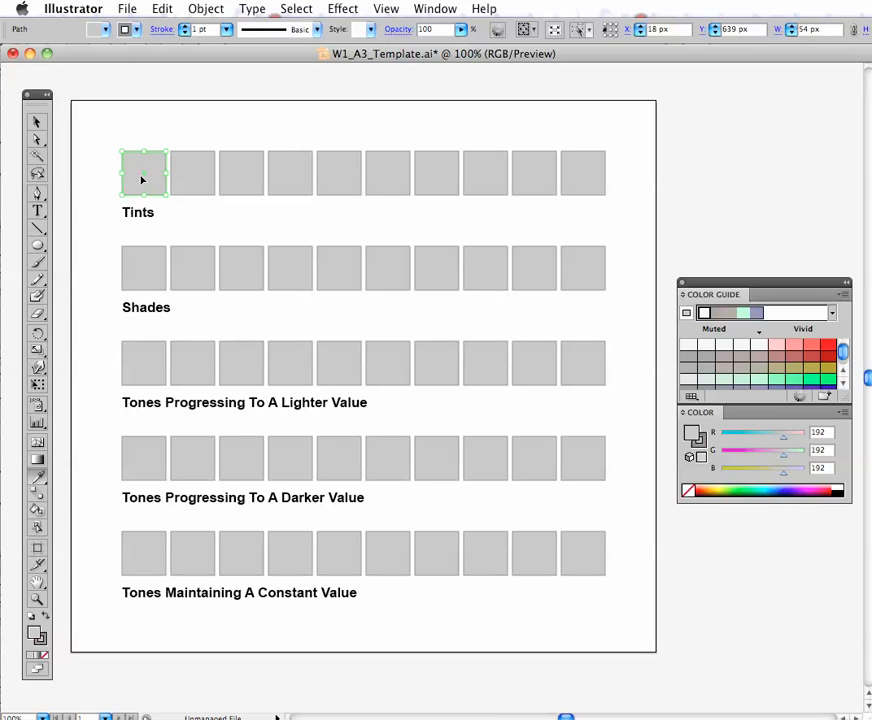
pyautogui.click(827, 346)
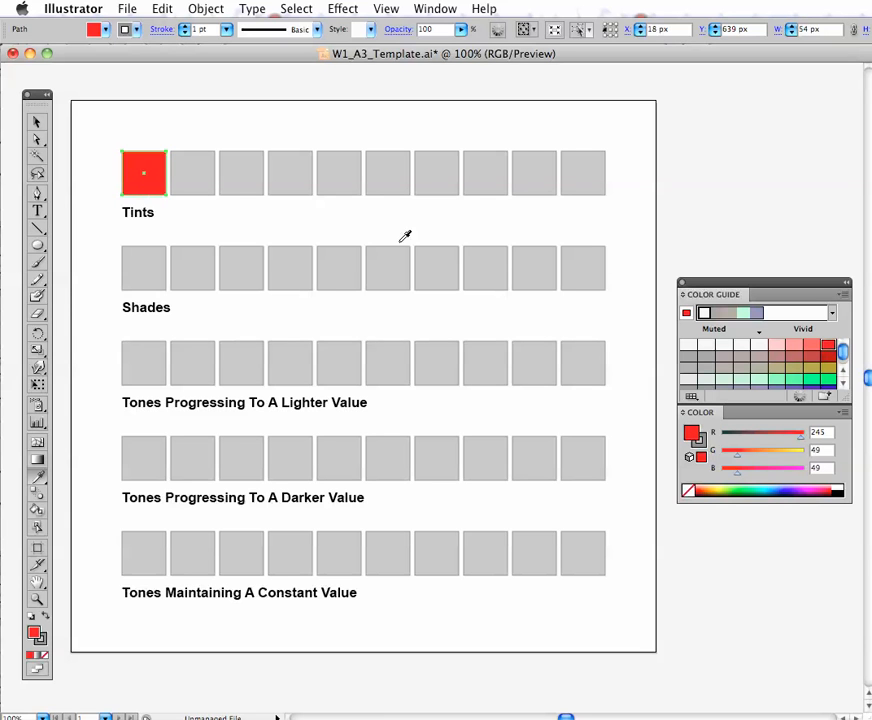
pyautogui.click(141, 281)
pyautogui.press('i')
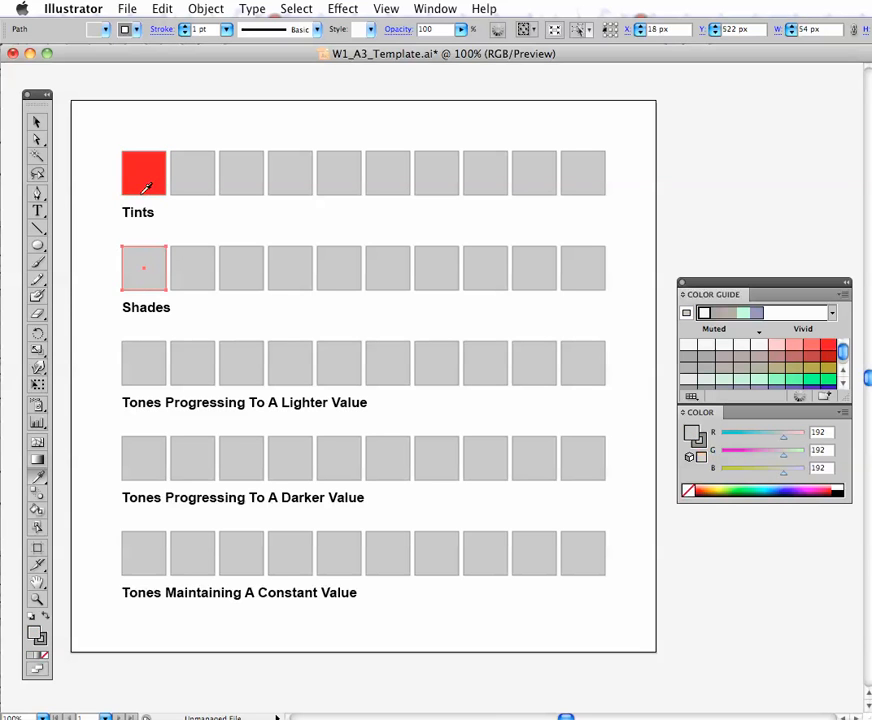
pyautogui.click(144, 184)
# - Copy the red fill to the first square of each of the three Tones rows with the Eyedropper
pyautogui.press('v')
pyautogui.click(141, 371)
pyautogui.press('i')
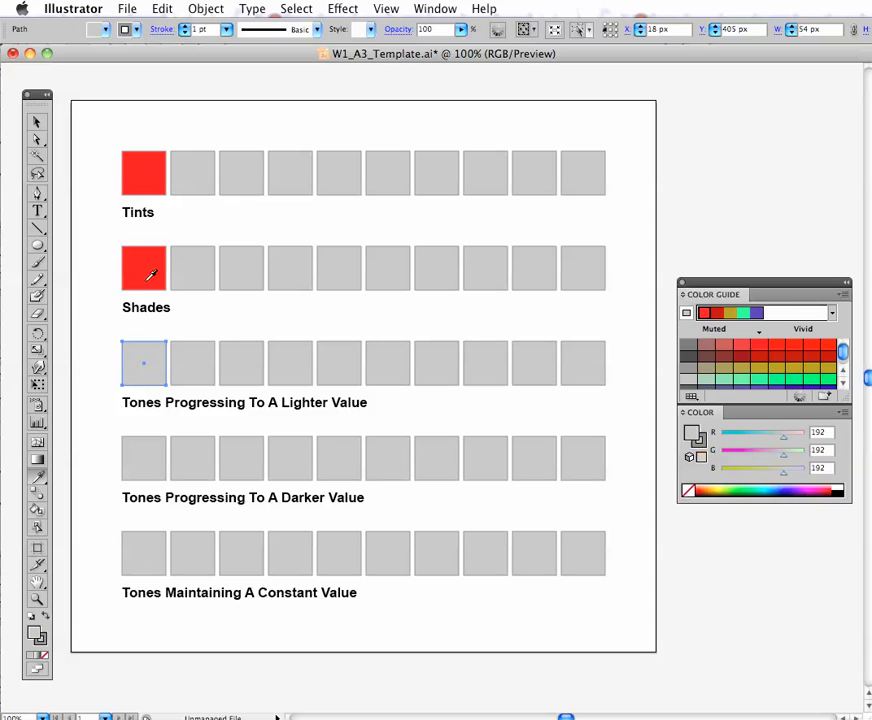
pyautogui.click(150, 276)
pyautogui.press('v')
pyautogui.click(149, 440)
pyautogui.press('i')
pyautogui.click(152, 362)
pyautogui.press('v')
pyautogui.click(144, 560)
pyautogui.press('i')
pyautogui.click(140, 460)
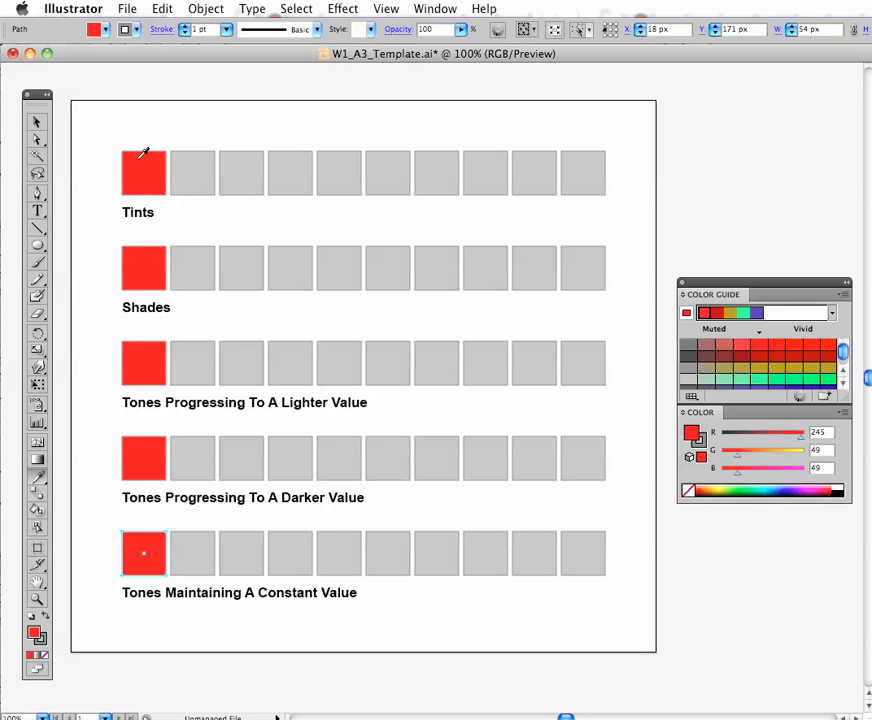
# - Fill the last square of the Tints row with white
pyautogui.press('v')
pyautogui.click(583, 177)
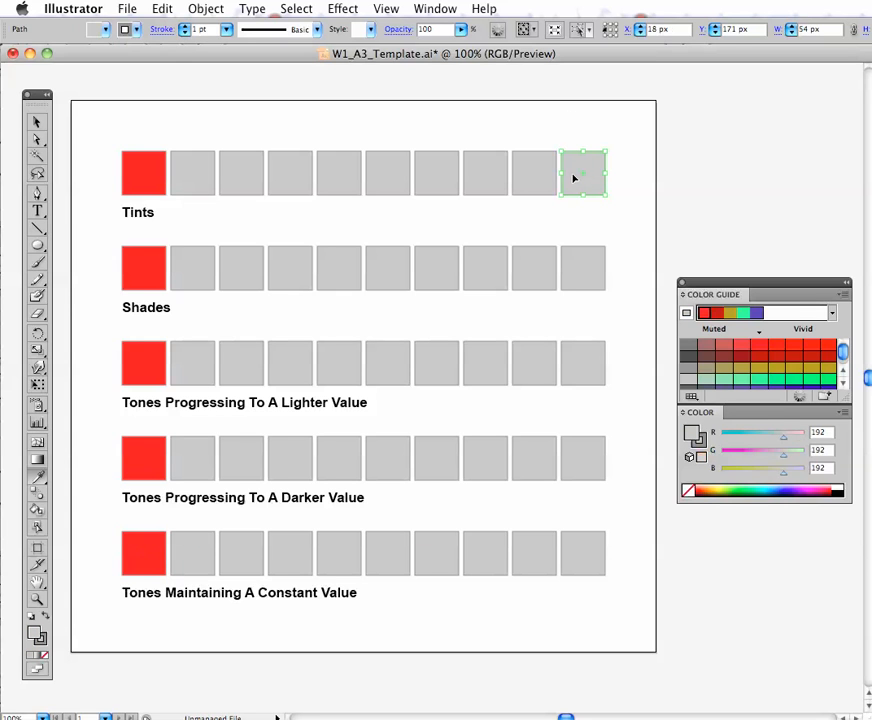
pyautogui.click(836, 489)
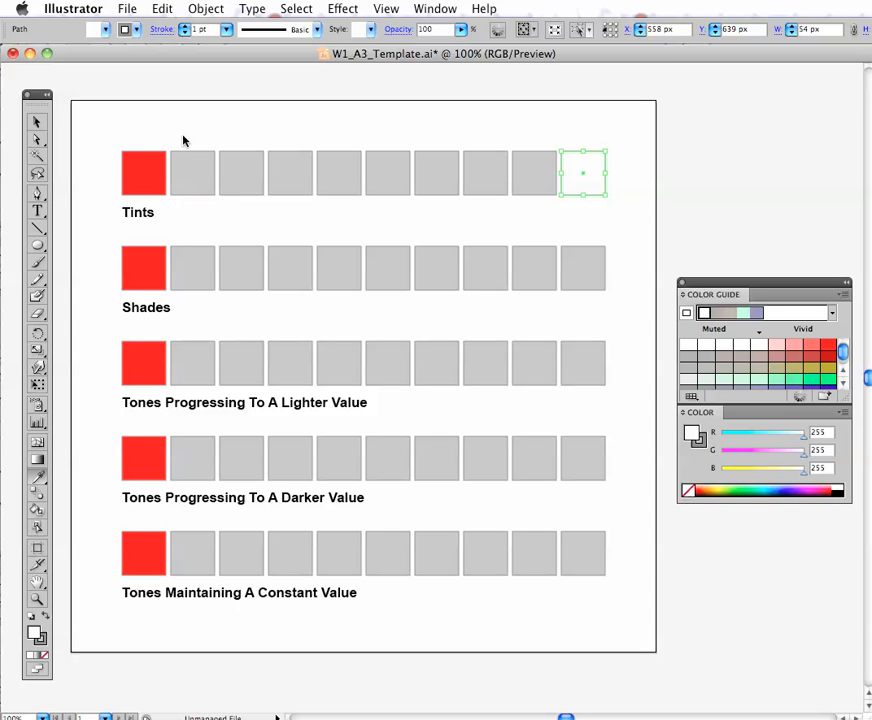
# - Delete the eight gray squares between the red and white squares of the Tints row
pyautogui.moveTo(184, 138); pyautogui.dragTo(553, 175)
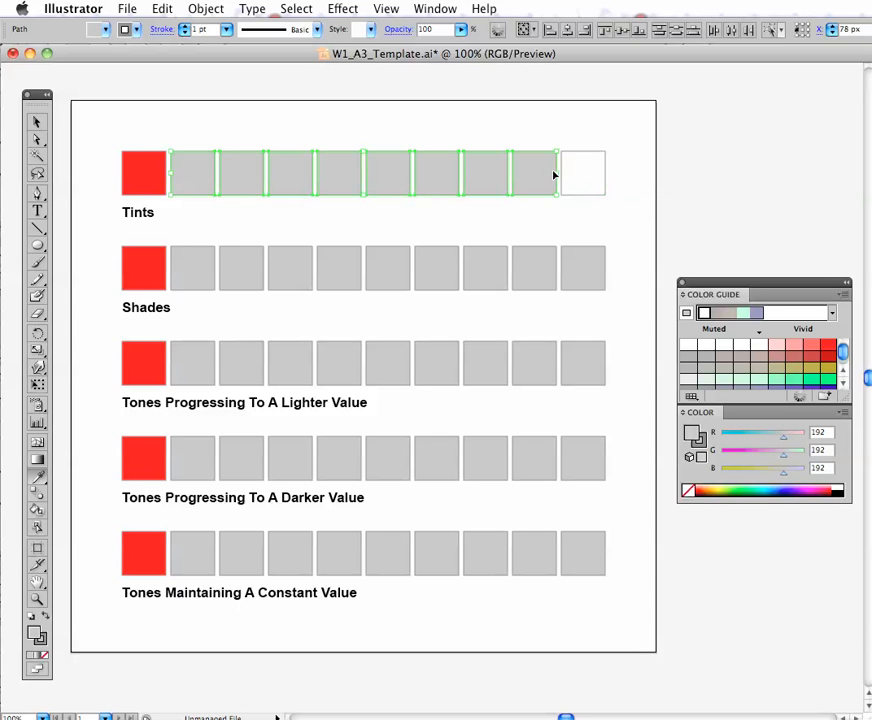
pyautogui.press('i')
pyautogui.press('Delete')
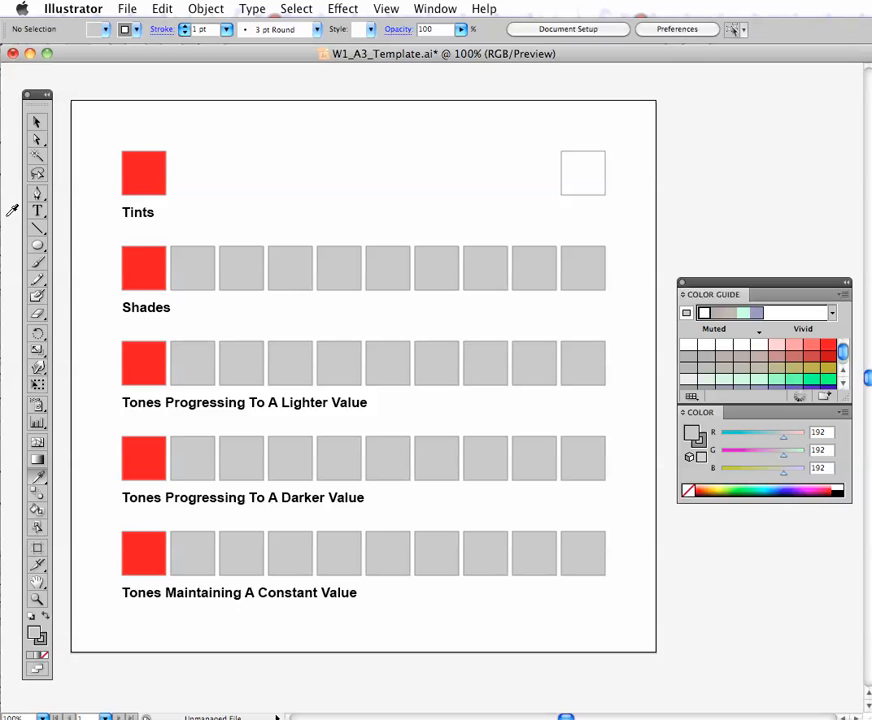
# - Select the red and white Tints squares and set the blend options to Specified Steps with 8 steps
pyautogui.press('v')
pyautogui.moveTo(108, 130); pyautogui.dragTo(625, 196)
pyautogui.press('i')
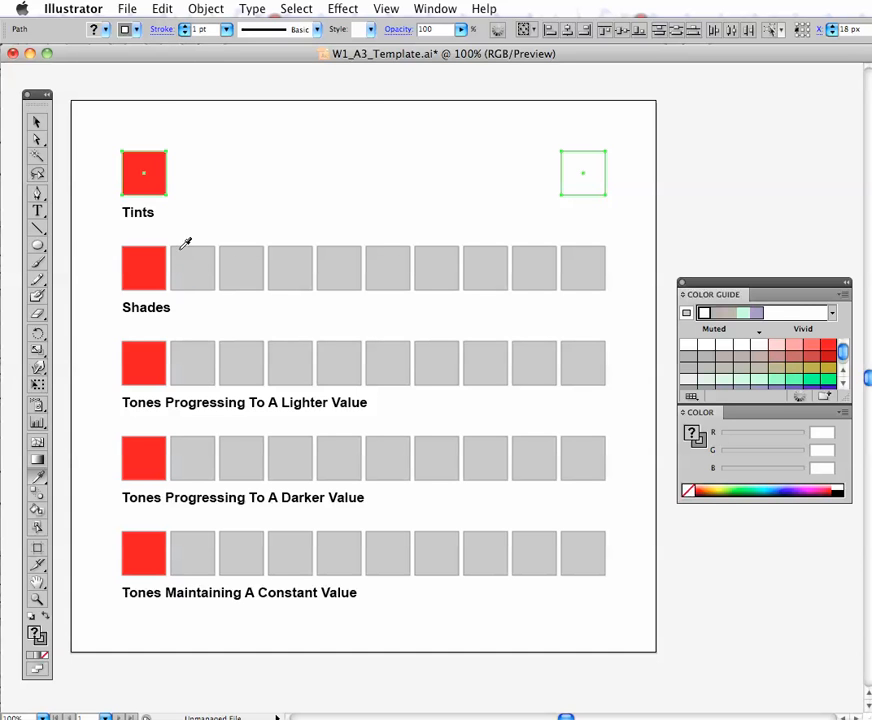
pyautogui.click(160, 8)
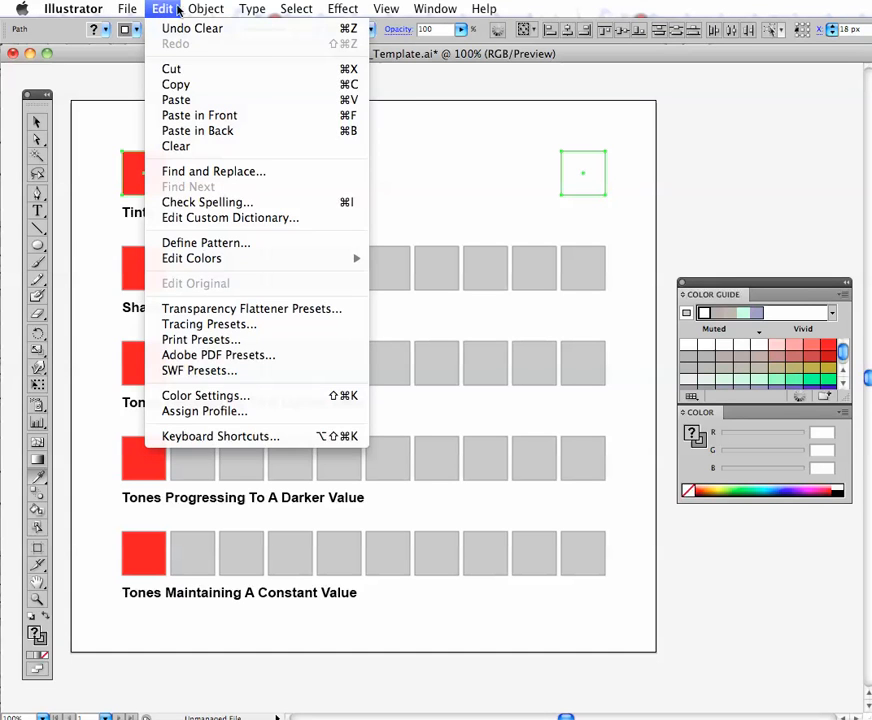
pyautogui.moveTo(205, 8)
pyautogui.moveTo(213, 316)
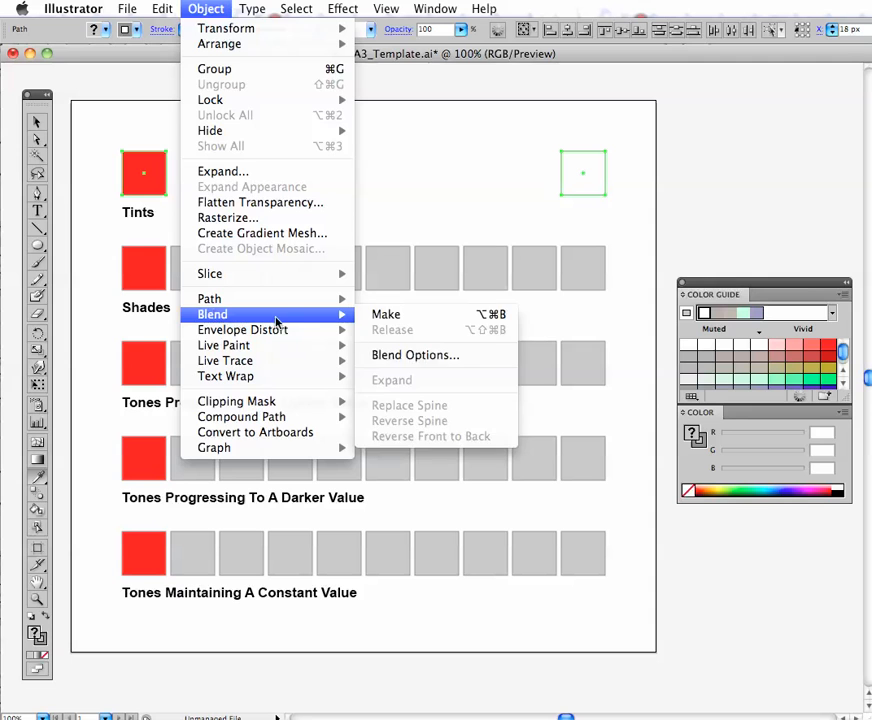
pyautogui.click(408, 355)
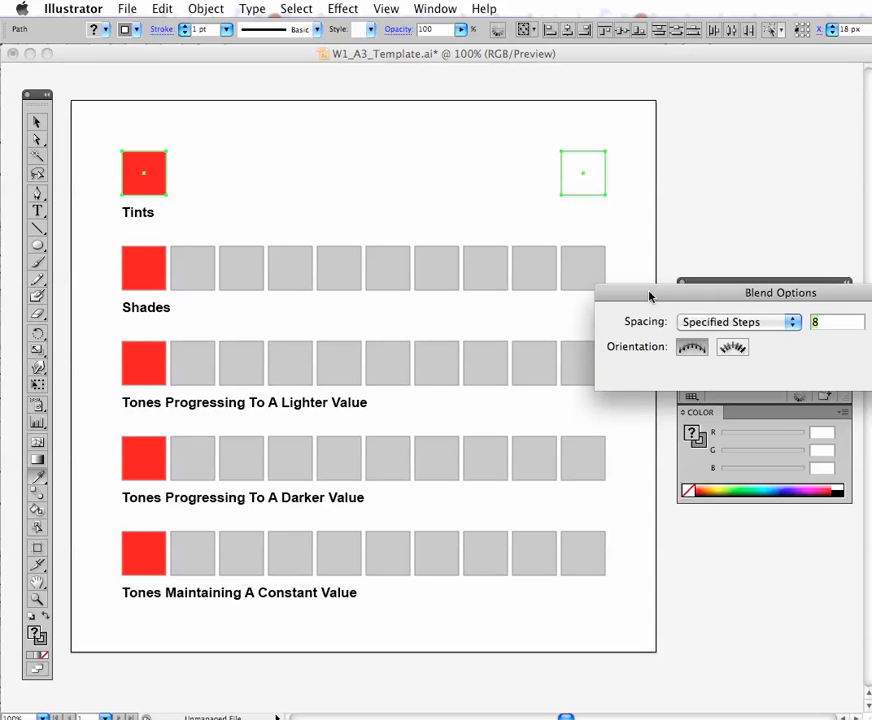
pyautogui.moveTo(648, 296); pyautogui.dragTo(226, 272)
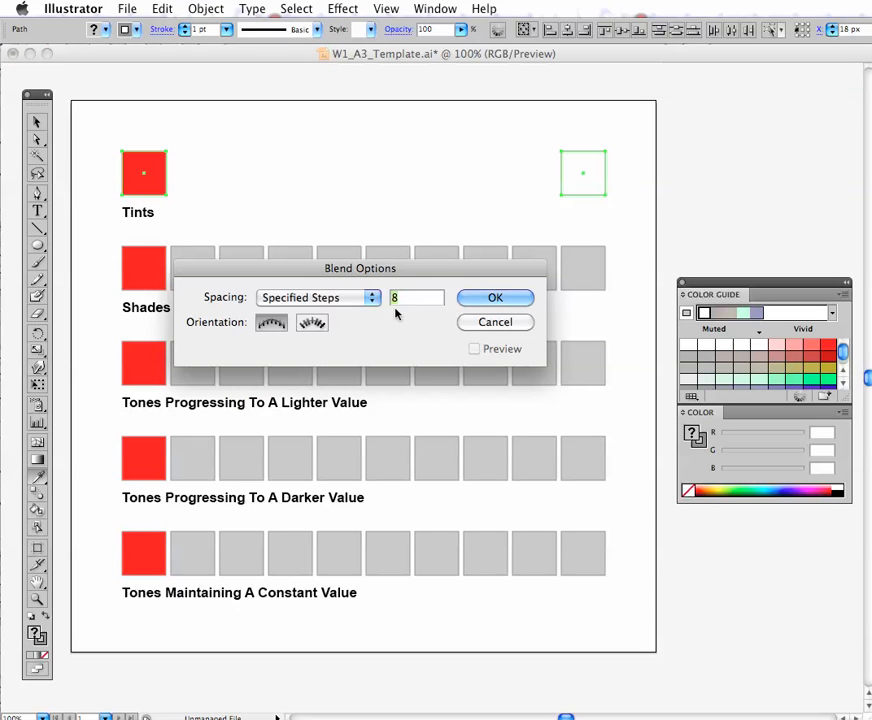
pyautogui.click(495, 299)
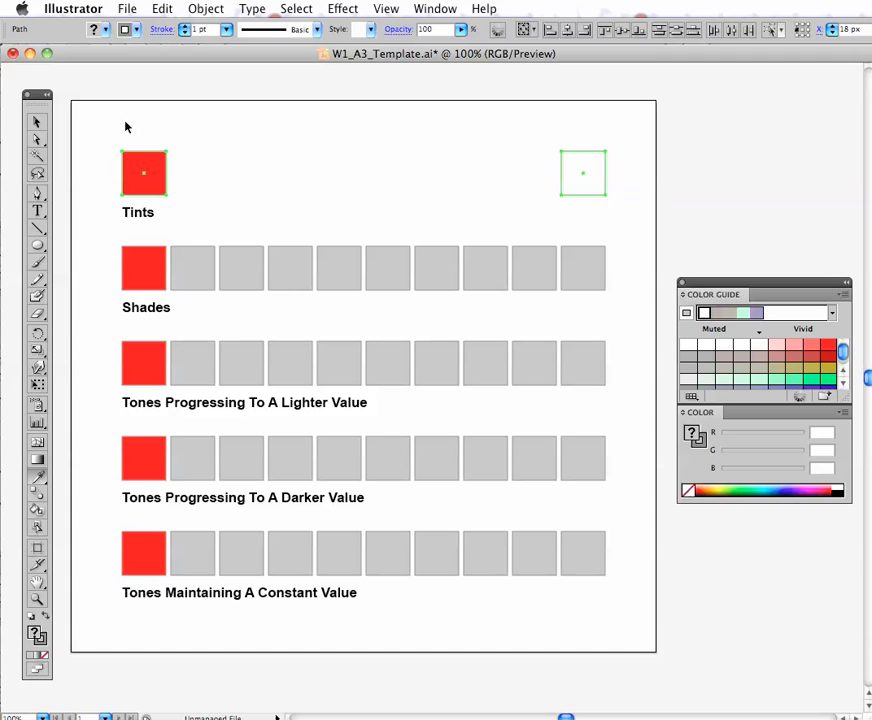
# - Make a blend between the red and white squares of the Tints row and deselect it
pyautogui.press('super+alt+b')
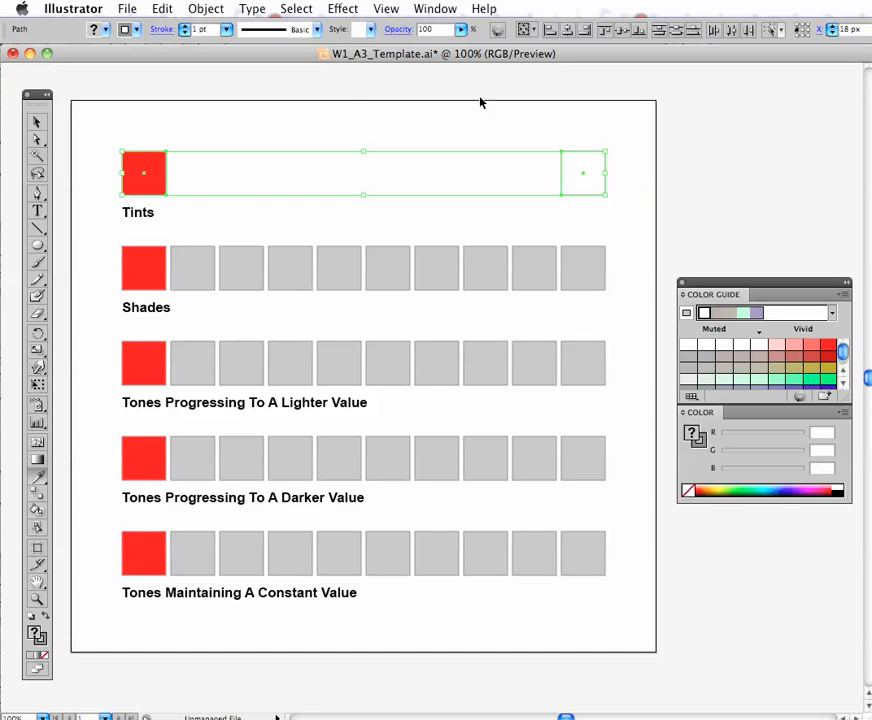
pyautogui.click(205, 8)
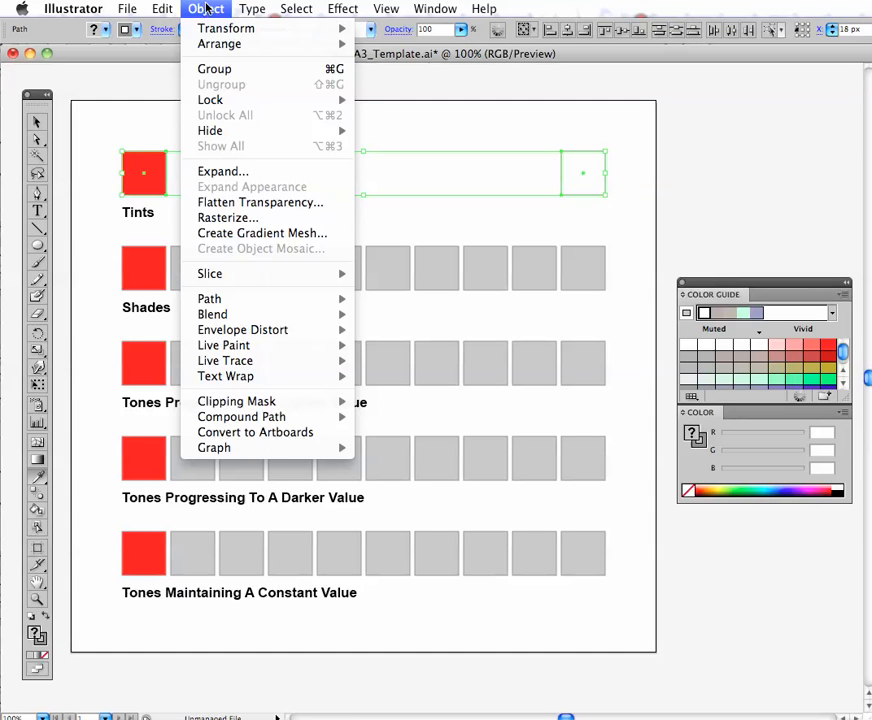
pyautogui.moveTo(236, 315)
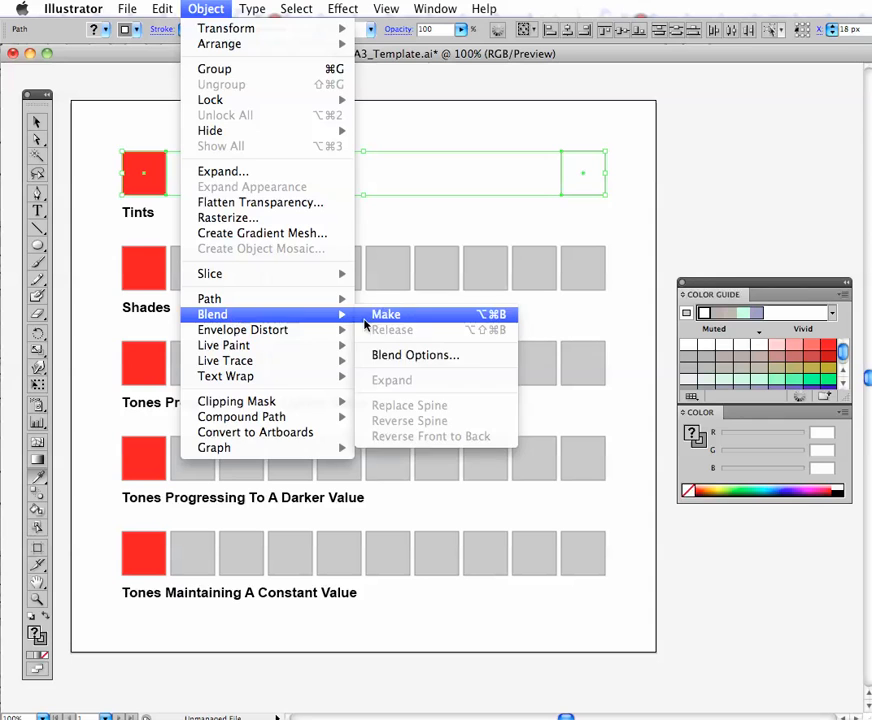
pyautogui.click(366, 316)
pyautogui.click(350, 220)
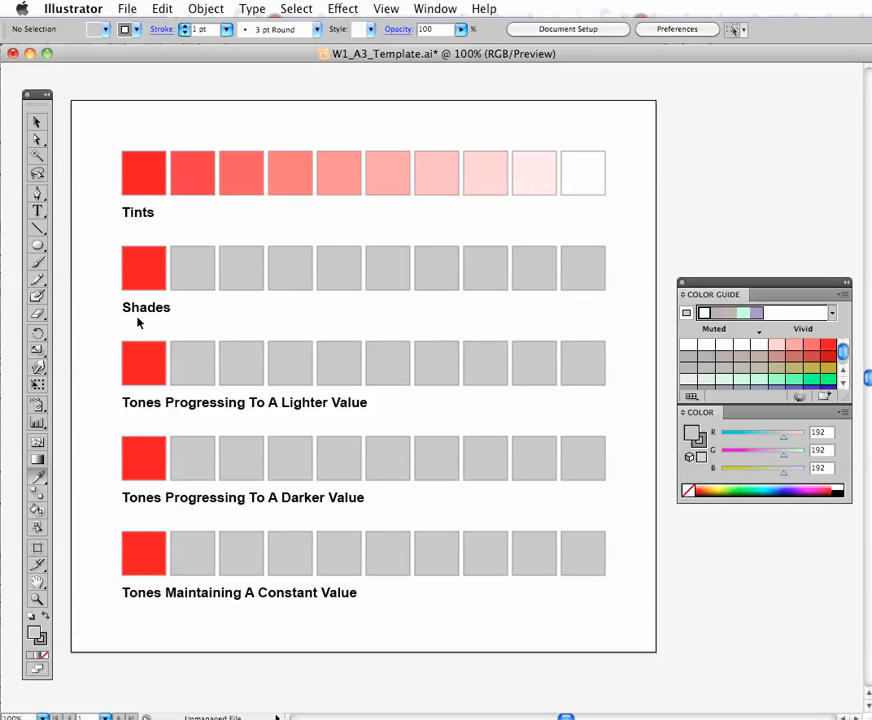
# - Fill the last Shades square with black and delete the eight gray squares between it and the red one
pyautogui.click(589, 281)
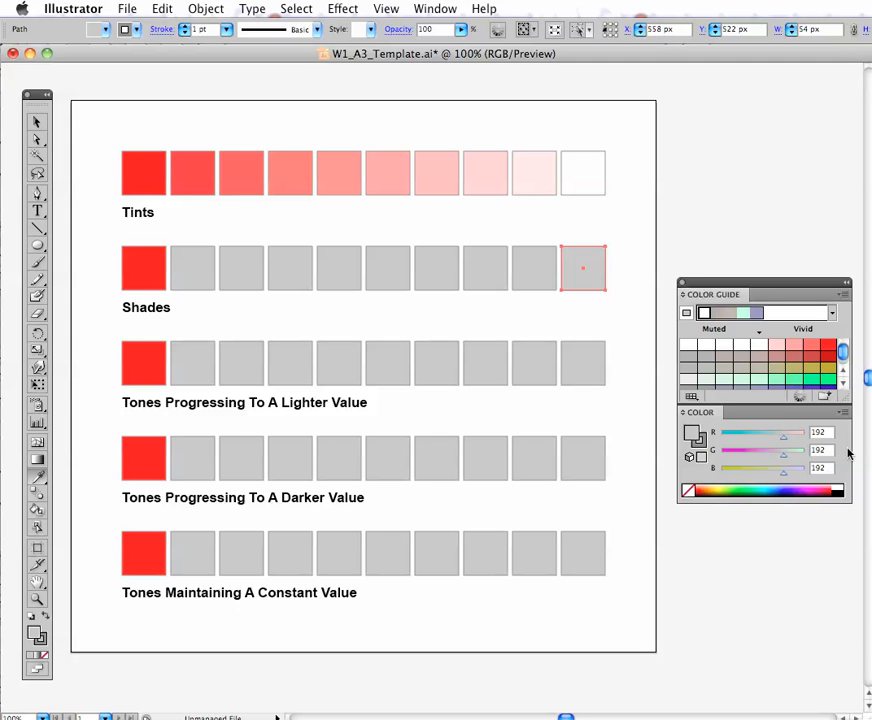
pyautogui.click(839, 490)
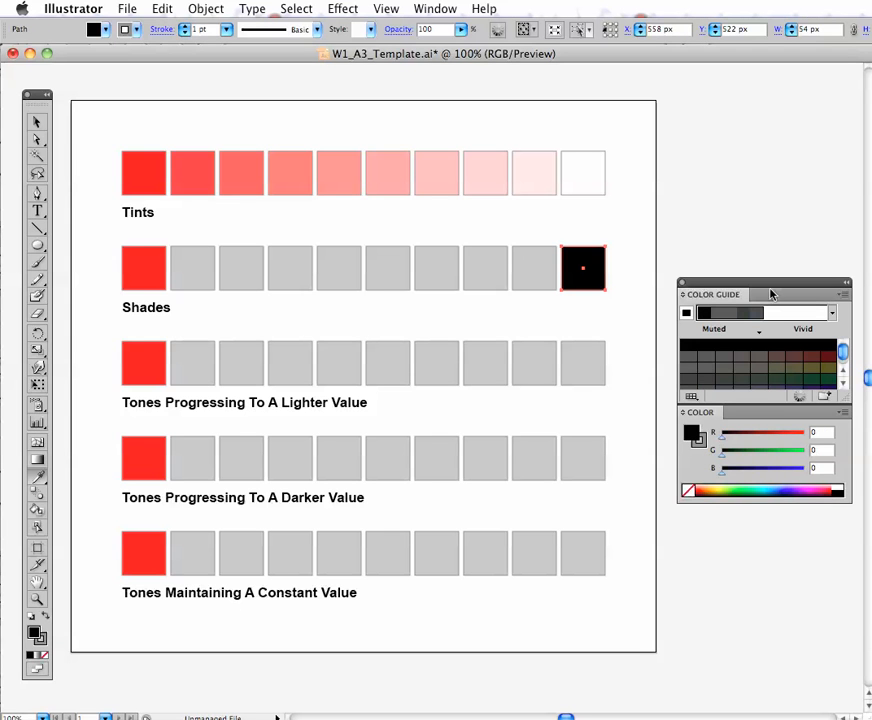
pyautogui.moveTo(177, 238); pyautogui.dragTo(536, 286)
pyautogui.press('i')
pyautogui.press('Delete')
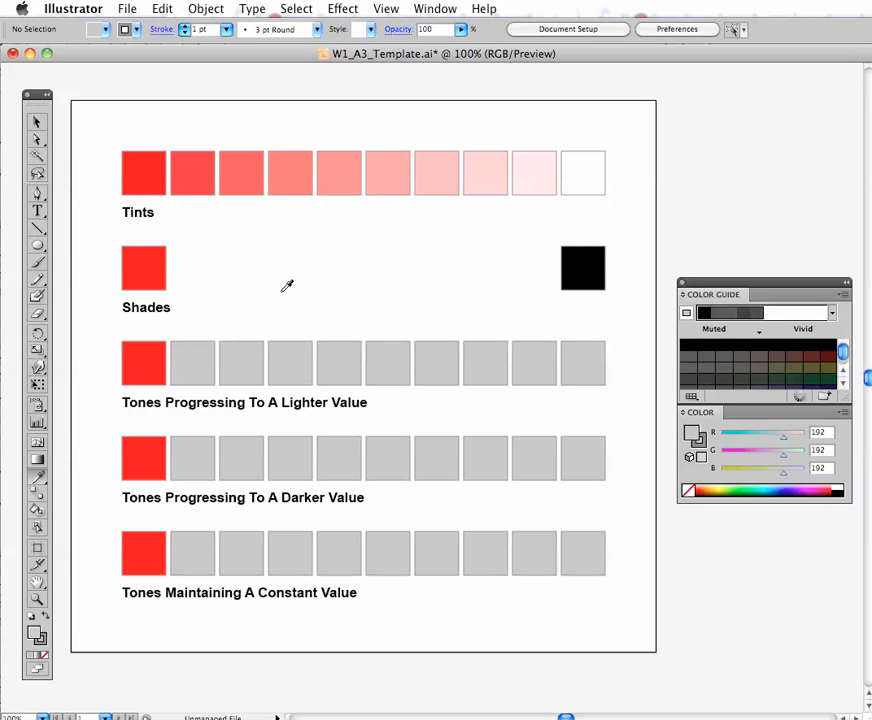
# - Make a blend between the red and black squares of the Shades row and deselect it
pyautogui.press('v')
pyautogui.moveTo(90, 247); pyautogui.dragTo(609, 282)
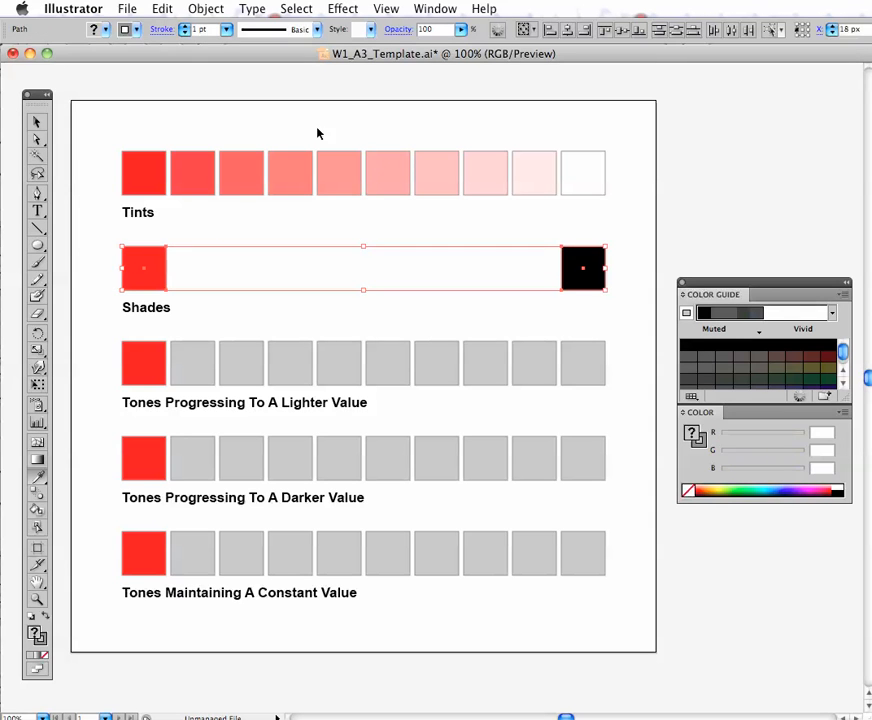
pyautogui.click(207, 8)
pyautogui.moveTo(257, 320)
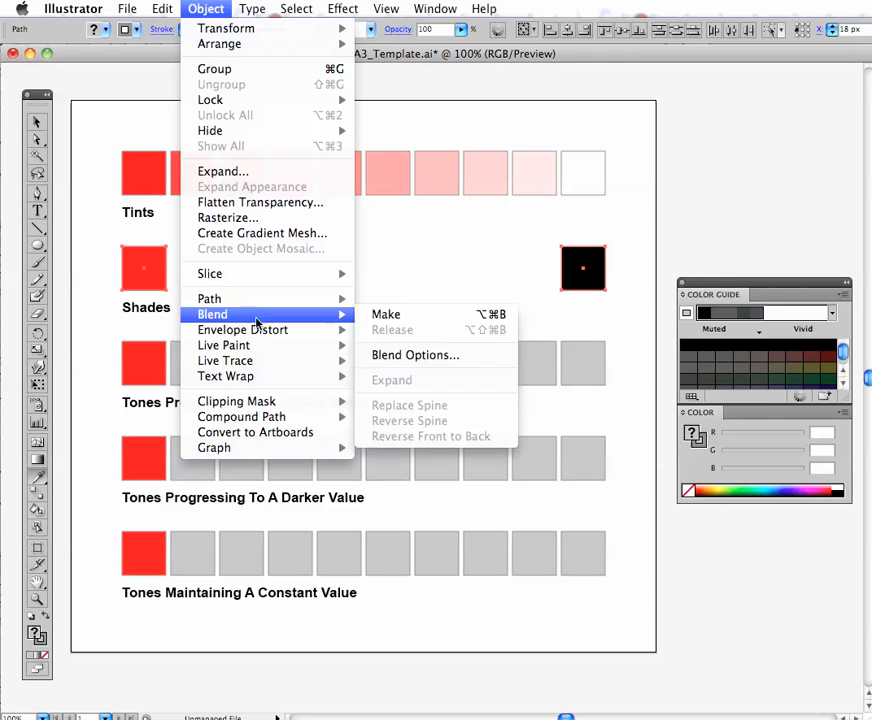
pyautogui.click(395, 316)
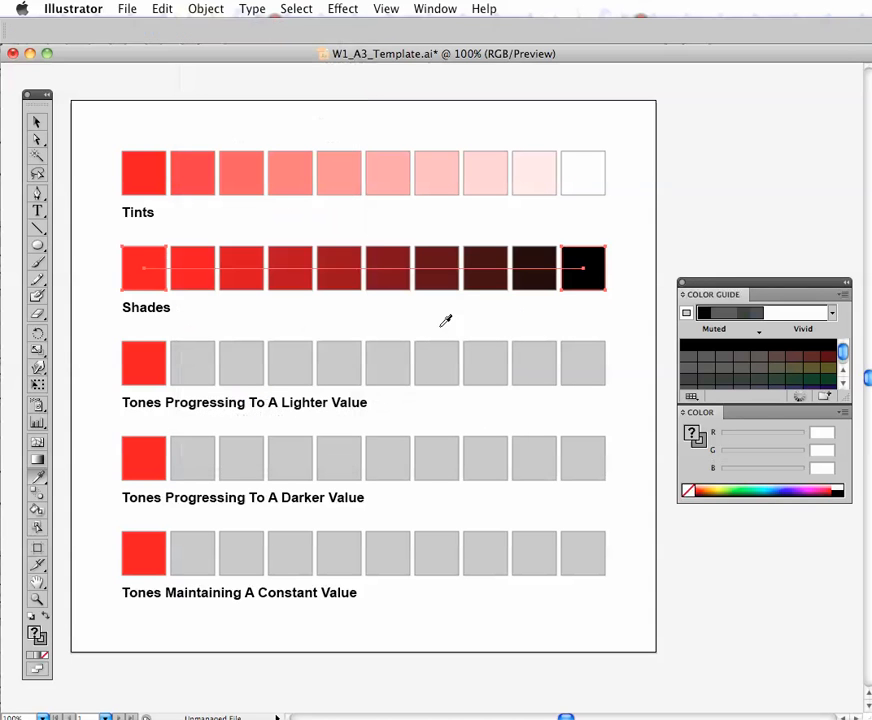
pyautogui.click(304, 306)
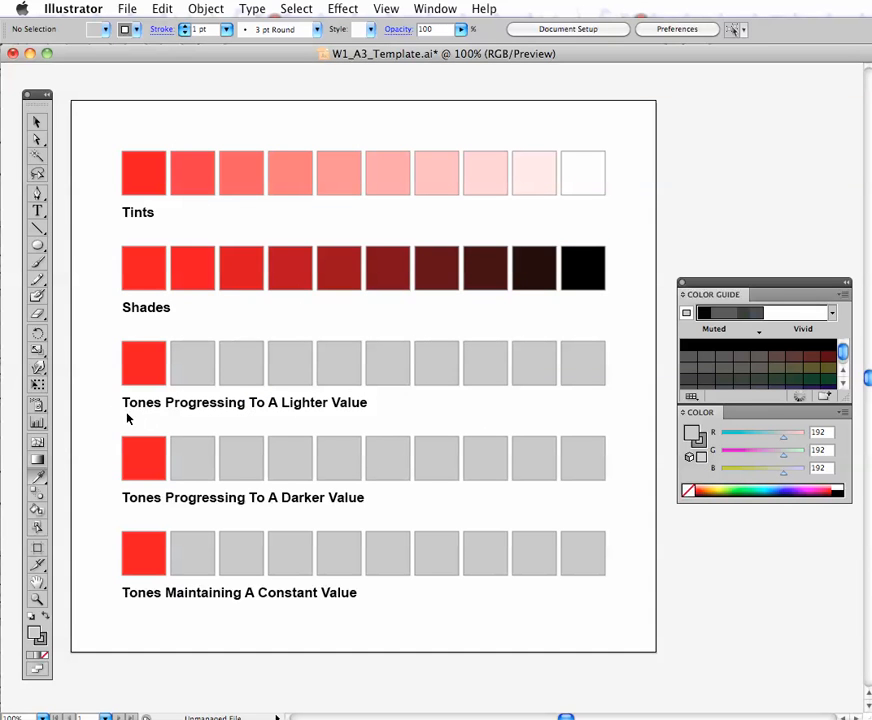
# - Sample the row's red into the last square of Tones Progressing To A Lighter Value and recolor it with its most muted gray (RGB 108)
pyautogui.doubleClick(584, 372)
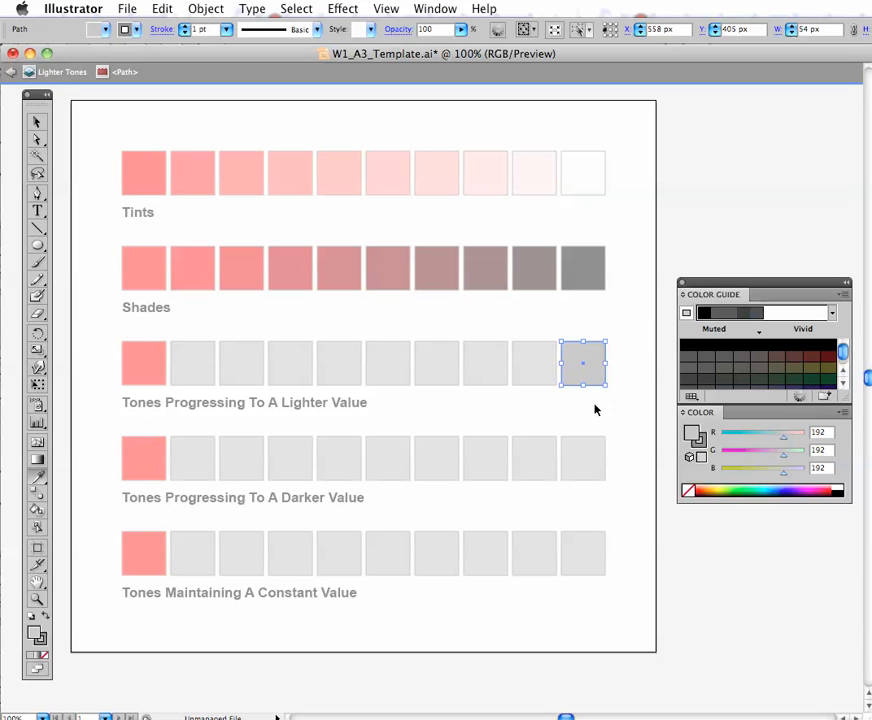
pyautogui.doubleClick(590, 417)
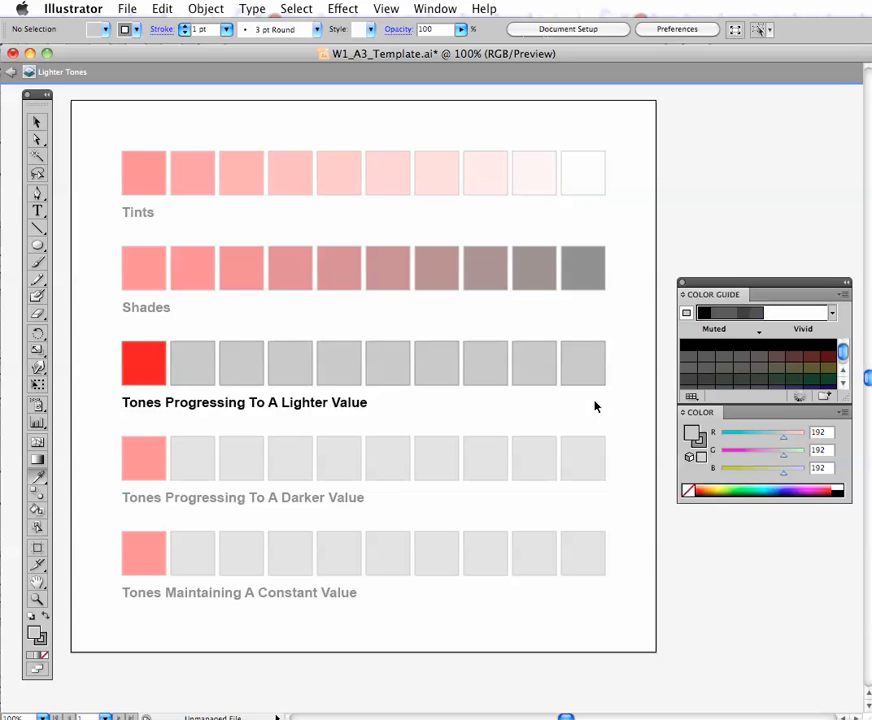
pyautogui.click(586, 378)
pyautogui.press('i')
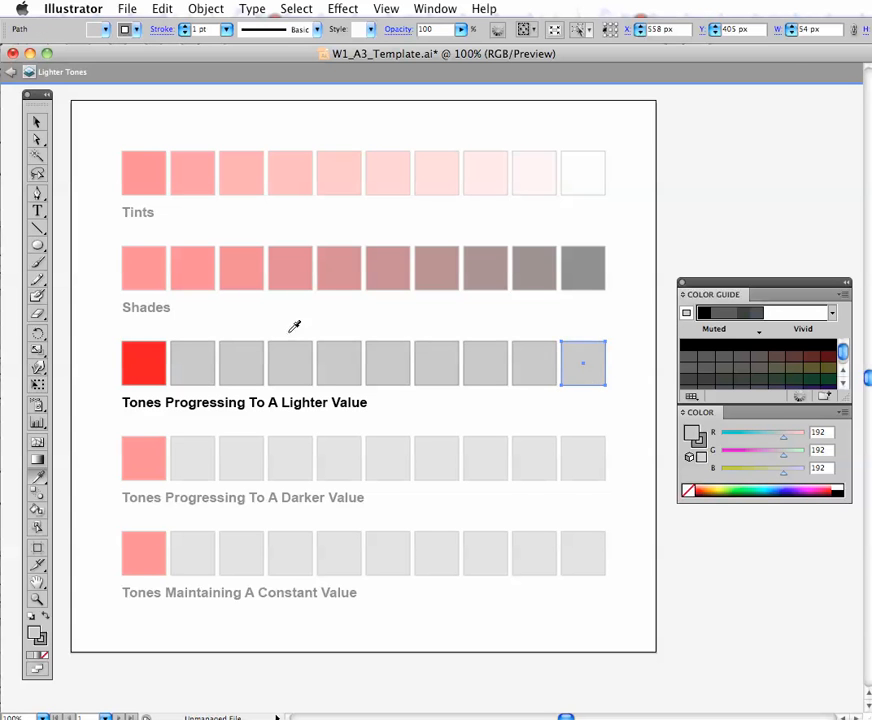
pyautogui.click(152, 357)
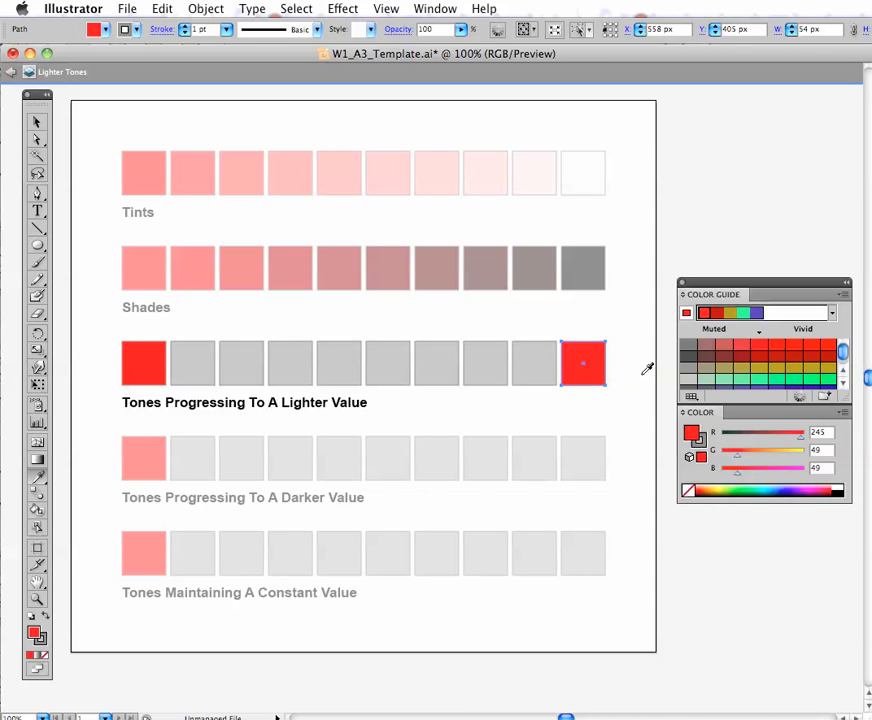
pyautogui.click(688, 349)
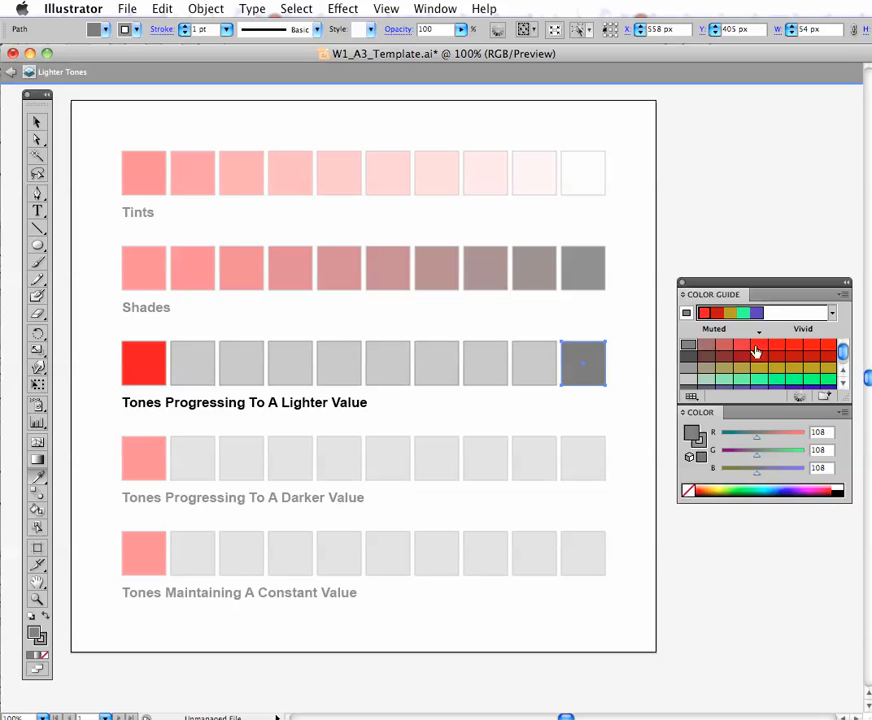
pyautogui.click(843, 295)
pyautogui.click(850, 298)
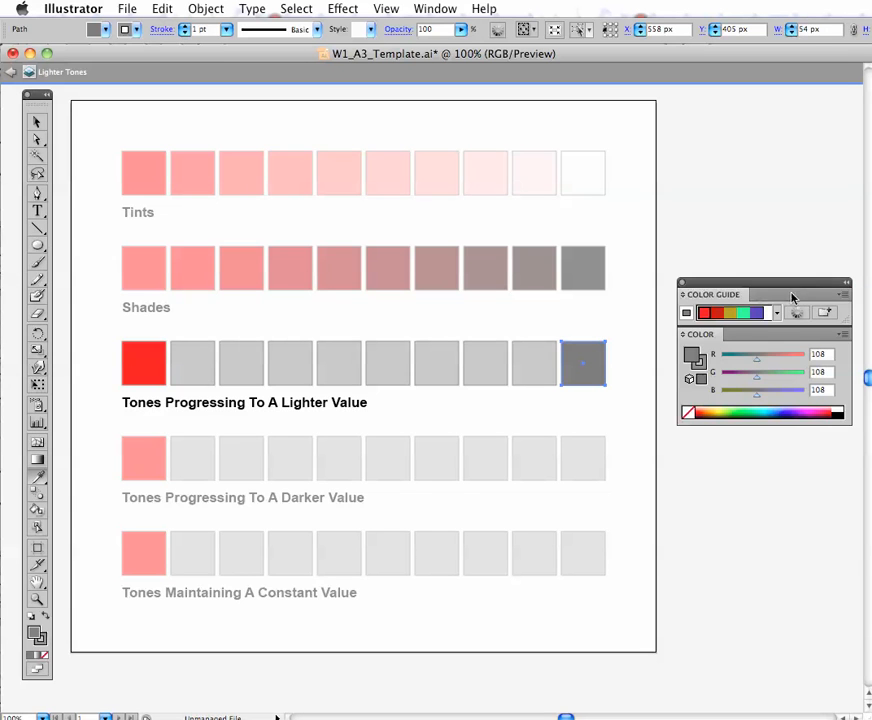
pyautogui.click(843, 295)
pyautogui.click(866, 297)
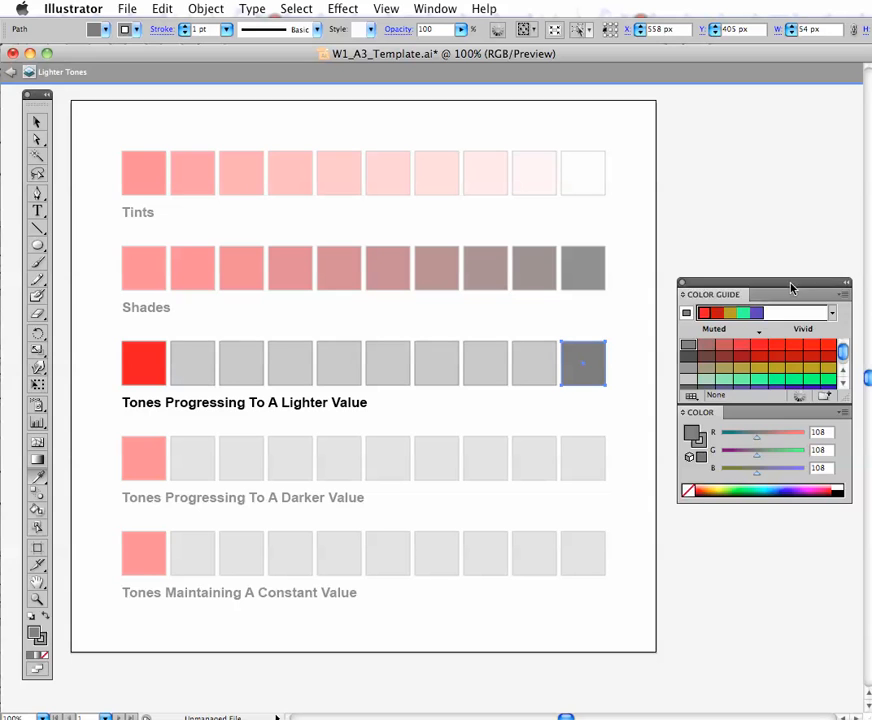
# - Move the Color Guide panel toward the artboard and set it to Show Vivid/Muted
pyautogui.moveTo(792, 286); pyautogui.dragTo(673, 284)
pyautogui.click(735, 294)
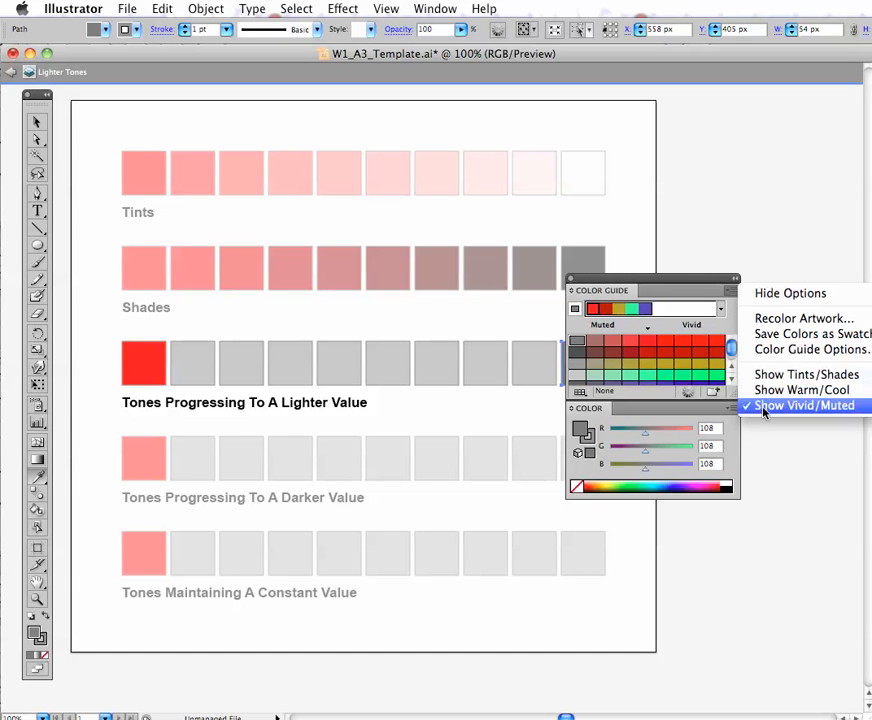
pyautogui.click(823, 406)
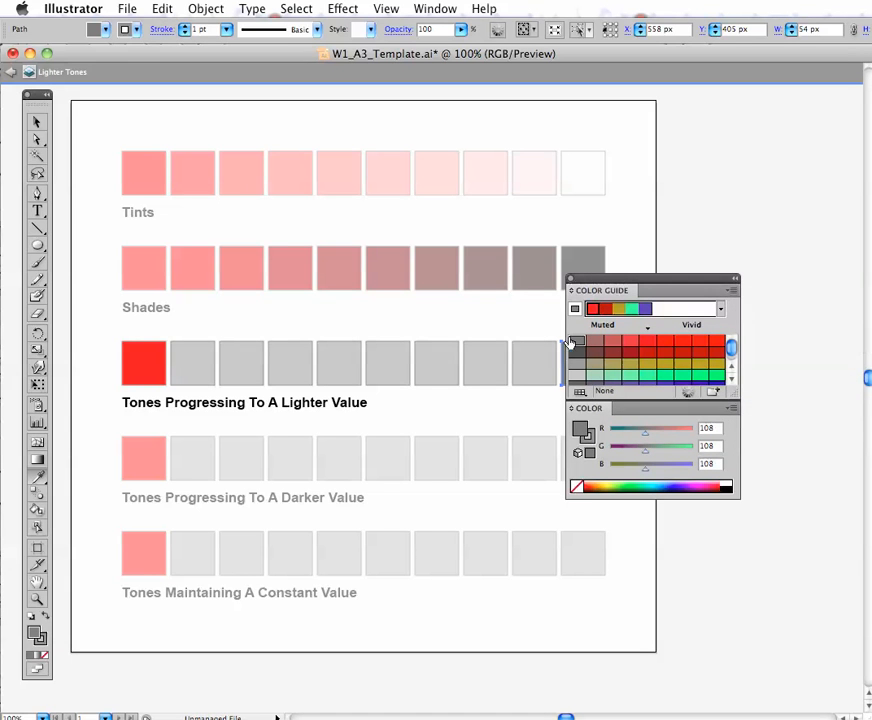
# - Lighten the last square of Tones Progressing To A Lighter Value to RGB 204 and delete the row's eight in-between gray squares
pyautogui.moveTo(642, 286); pyautogui.dragTo(740, 277)
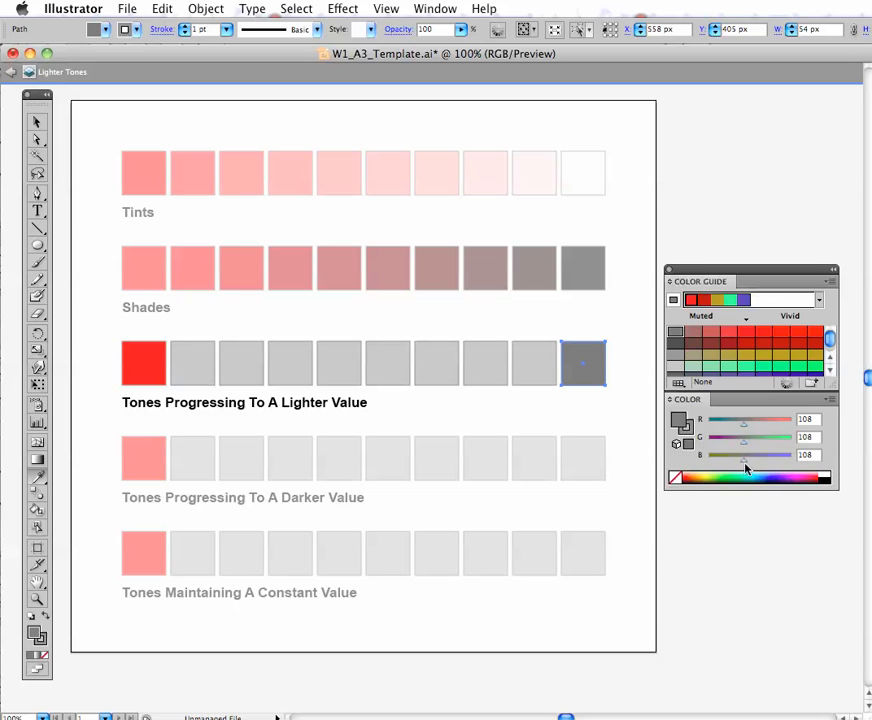
pyautogui.moveTo(747, 464); pyautogui.dragTo(771, 463)
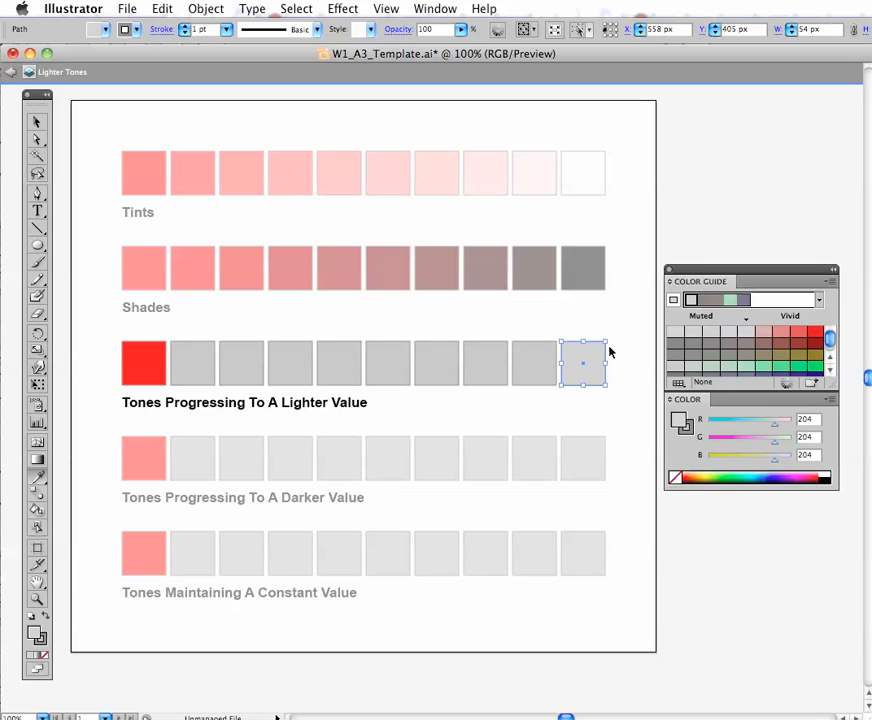
pyautogui.moveTo(536, 332); pyautogui.dragTo(178, 362)
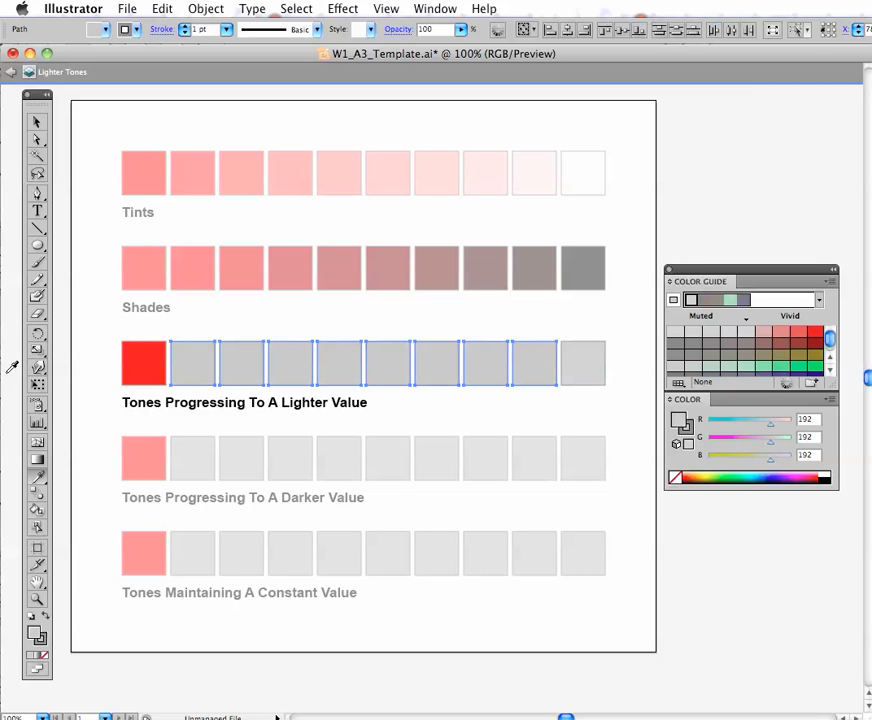
pyautogui.press('Delete')
# - Make a blend between the red and light gray squares of Tones Progressing To A Lighter Value and exit isolation mode
pyautogui.moveTo(90, 339); pyautogui.dragTo(620, 388)
pyautogui.click(205, 8)
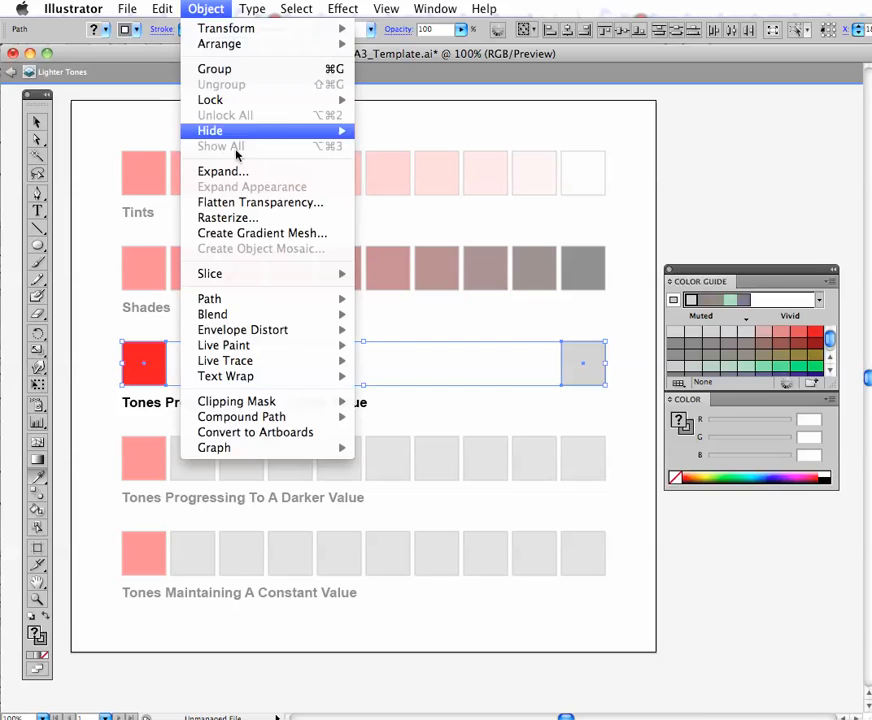
pyautogui.moveTo(230, 313)
pyautogui.click(370, 313)
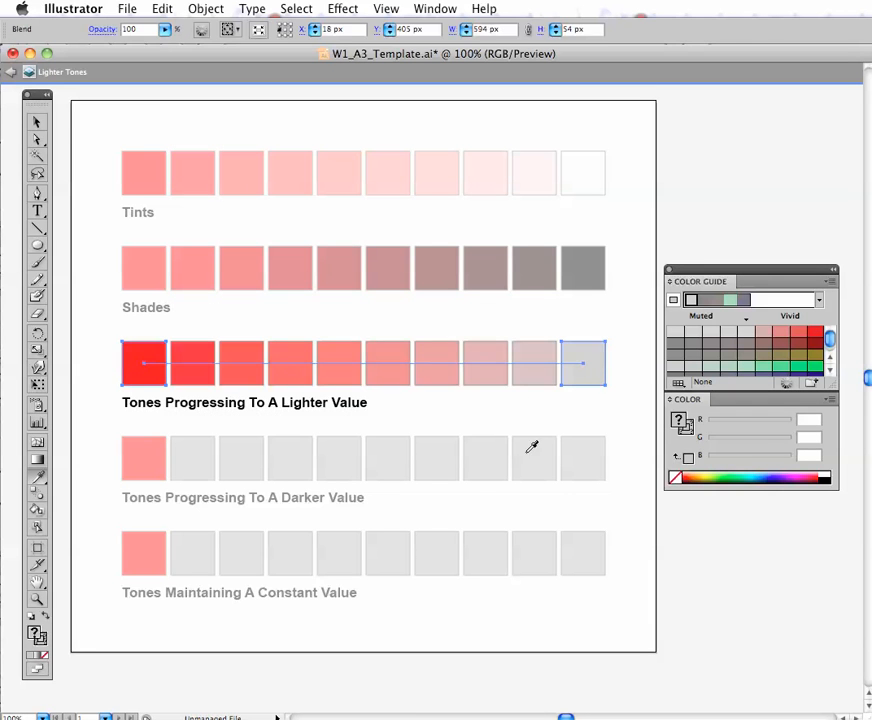
pyautogui.keyDown('super'); pyautogui.click(511, 404); pyautogui.keyUp('super')
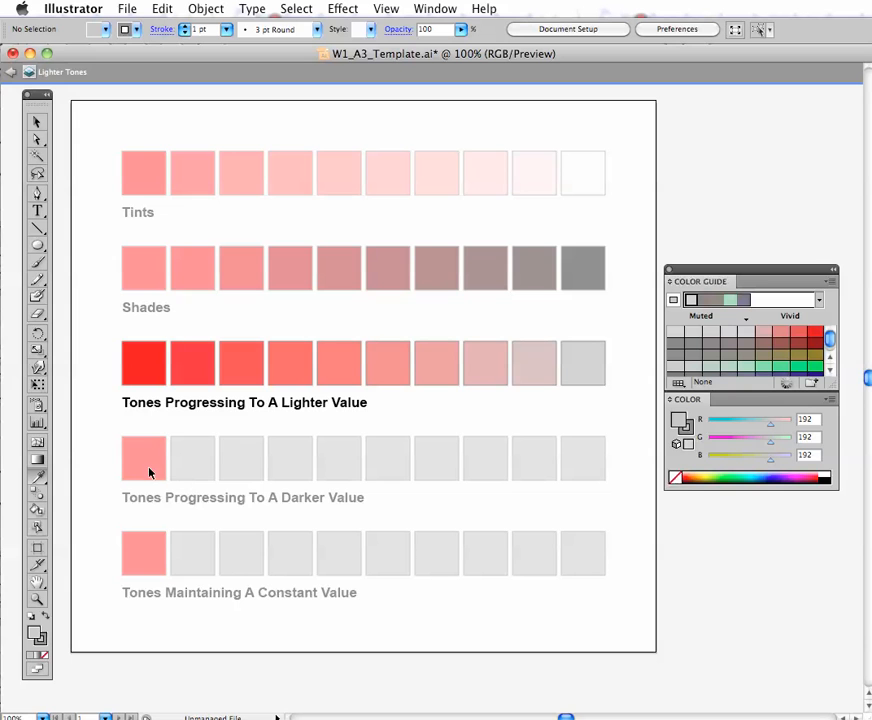
pyautogui.keyDown('super'); pyautogui.doubleClick(98, 474); pyautogui.keyUp('super')
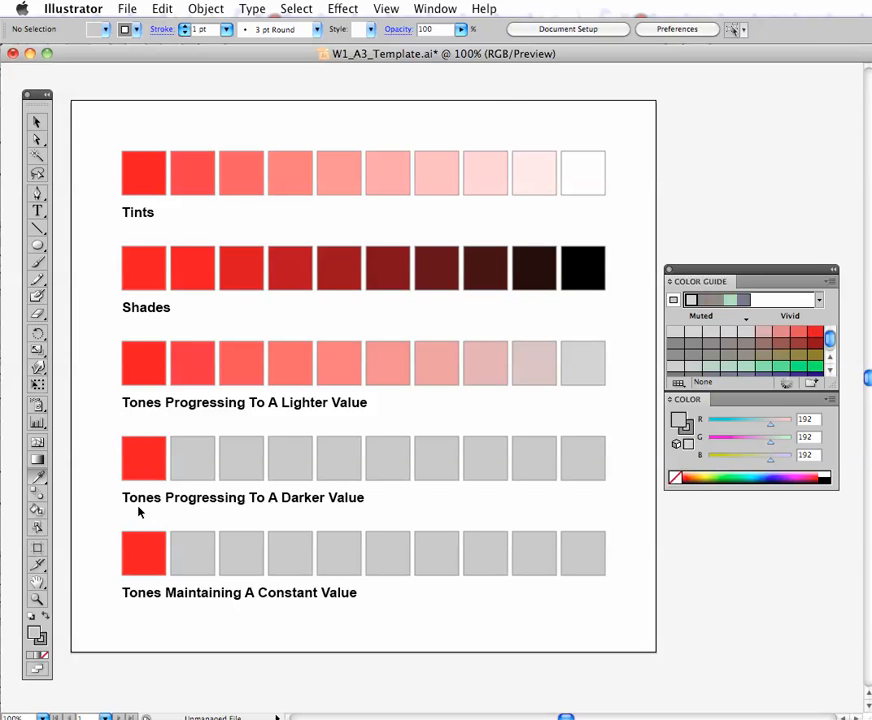
# - Recolor the last square of Tones Progressing To A Darker Value with the row red's most muted gray, darkened to RGB 57, 57, 68
pyautogui.click(581, 464)
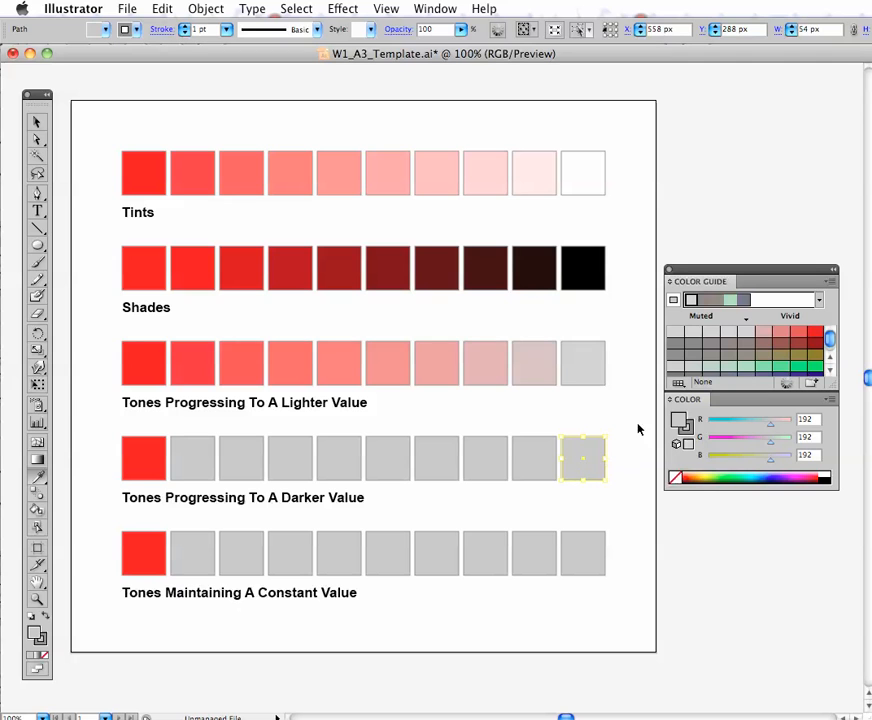
pyautogui.press('i')
pyautogui.click(141, 455)
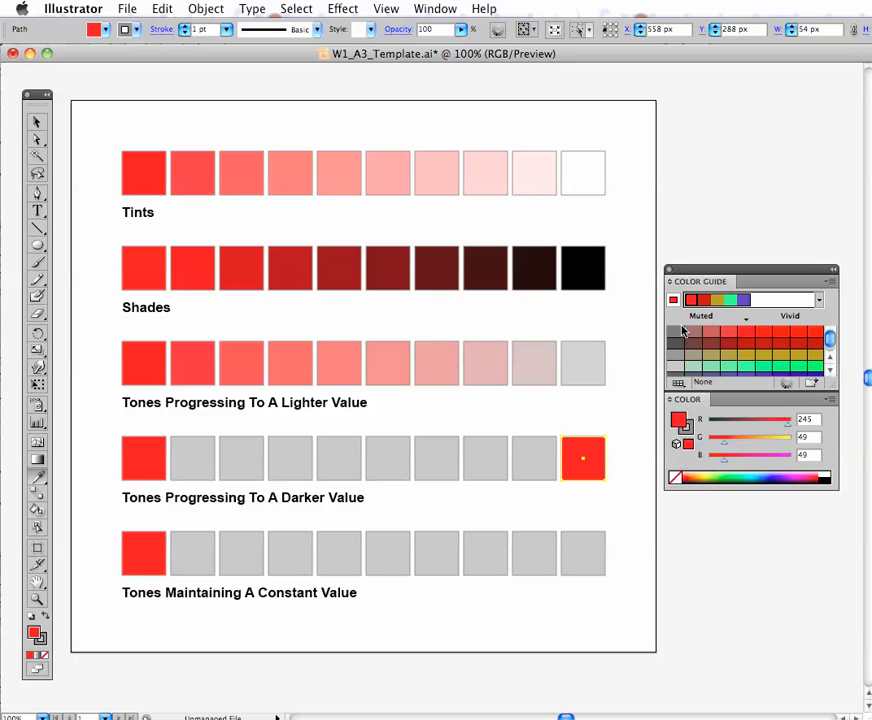
pyautogui.click(676, 334)
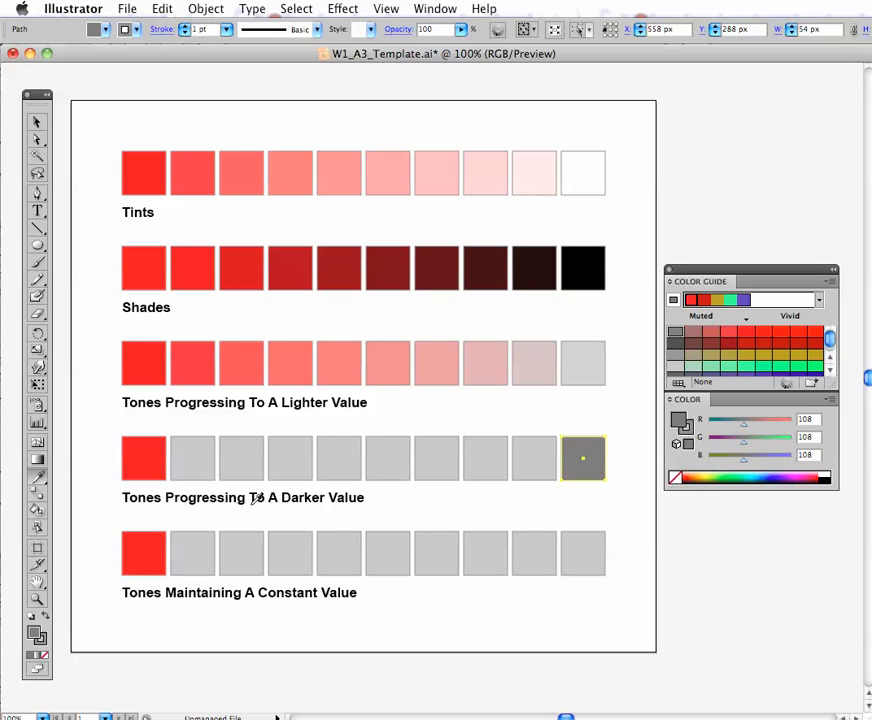
pyautogui.press('super')
pyautogui.moveTo(745, 462); pyautogui.dragTo(732, 463)
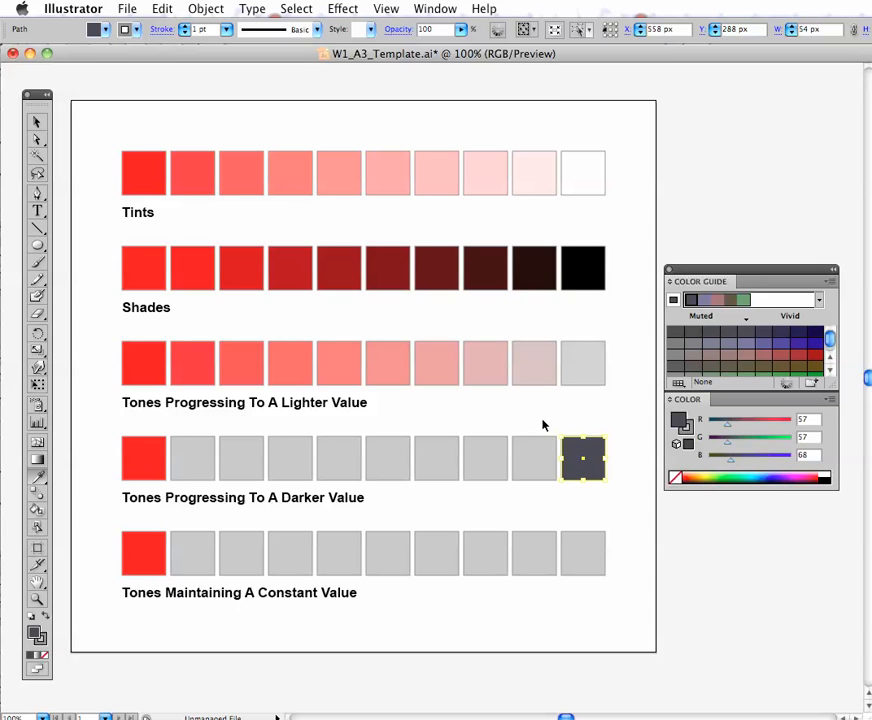
# - Delete the eight gray squares of Tones Progressing To A Darker Value and make a blend between its red and dark end squares
pyautogui.moveTo(540, 423); pyautogui.dragTo(204, 463)
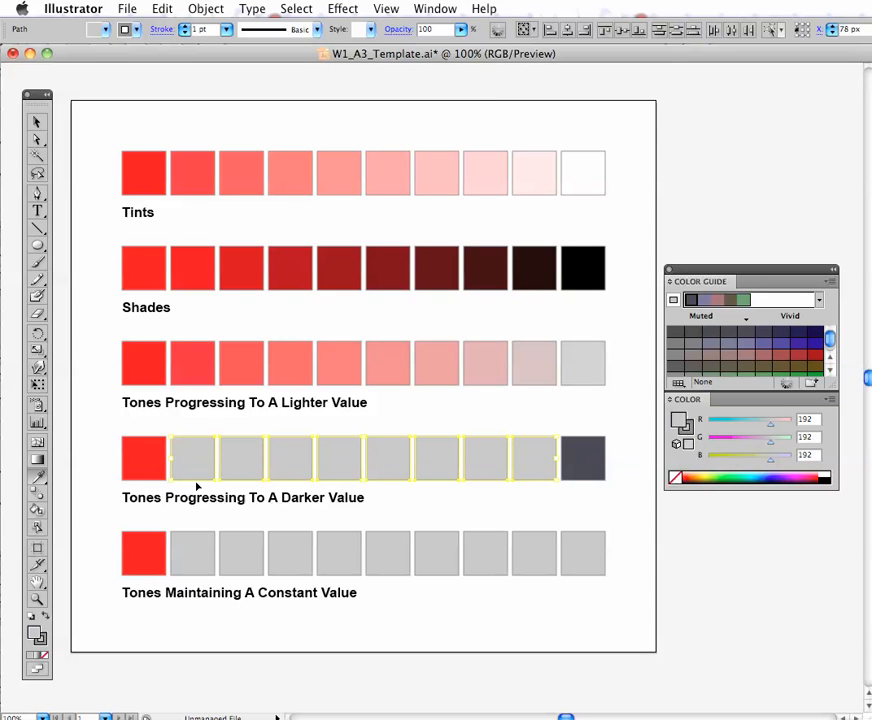
pyautogui.press('Delete')
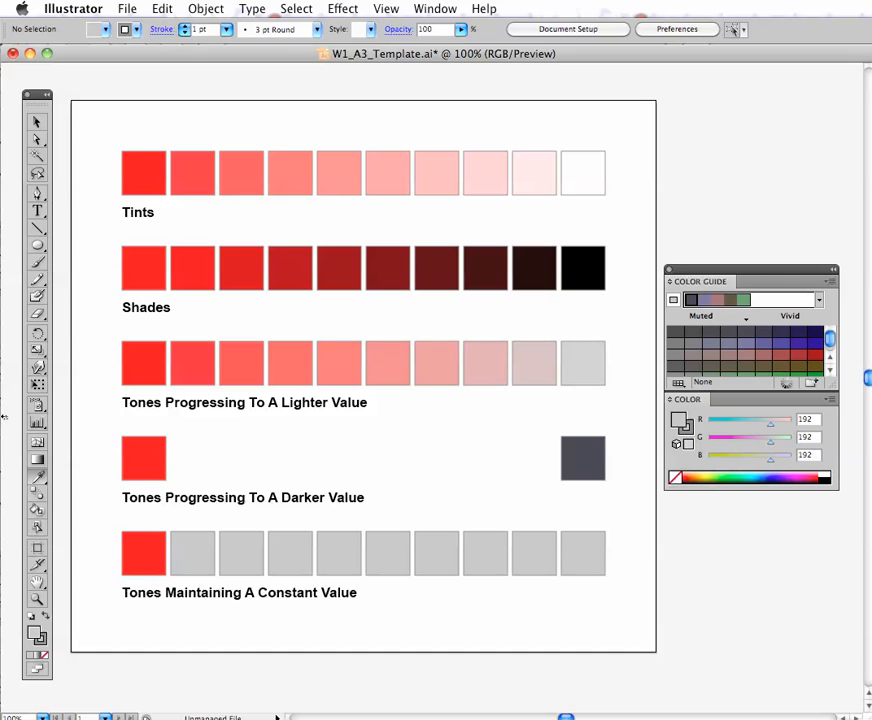
pyautogui.moveTo(105, 433); pyautogui.dragTo(600, 466)
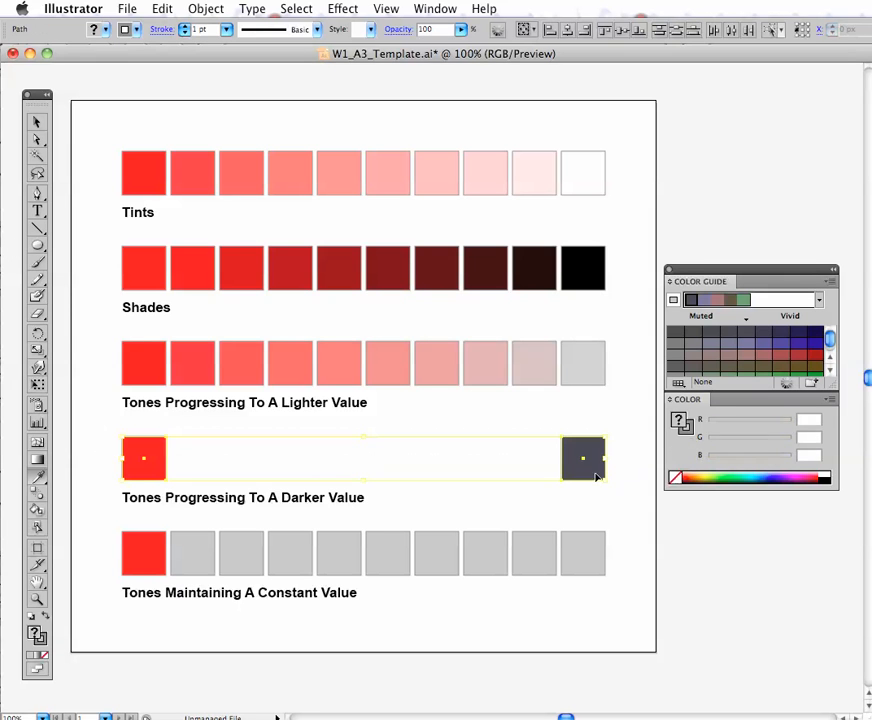
pyautogui.click(206, 8)
pyautogui.moveTo(300, 314)
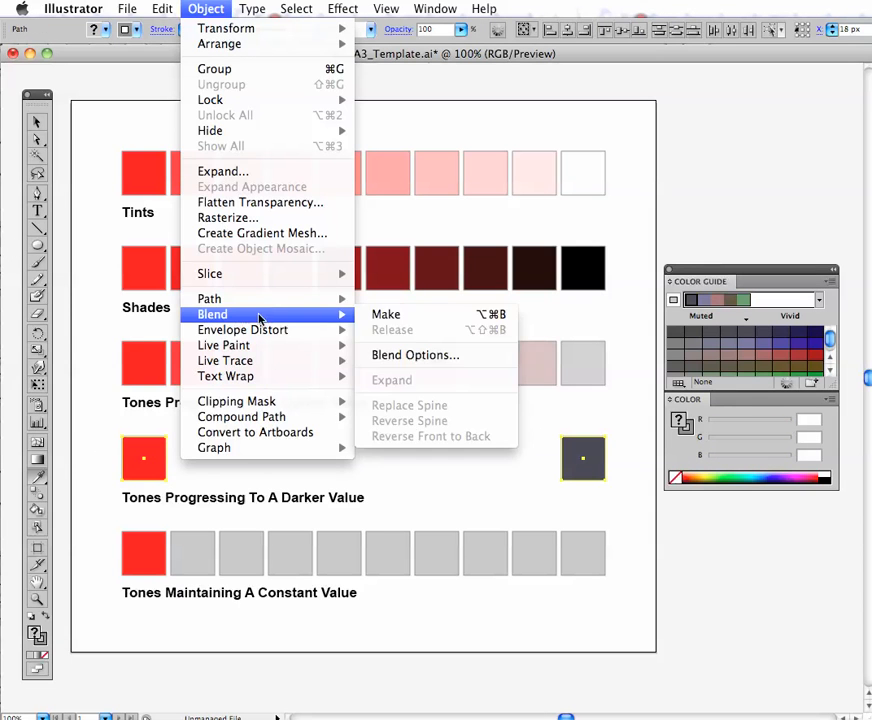
pyautogui.click(399, 321)
pyautogui.click(436, 625)
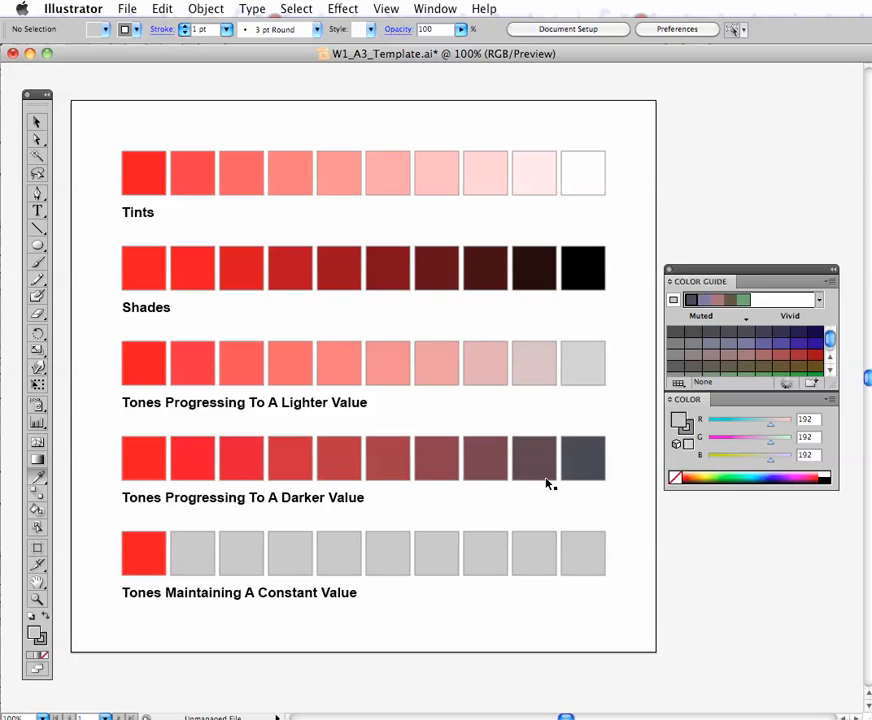
# - Recolor the last square of Tones Maintaining A Constant Value with the red's most muted gray (RGB 108) and delete the eight squares between
pyautogui.keyDown('super'); pyautogui.click(570, 564); pyautogui.keyUp('super')
pyautogui.click(148, 553)
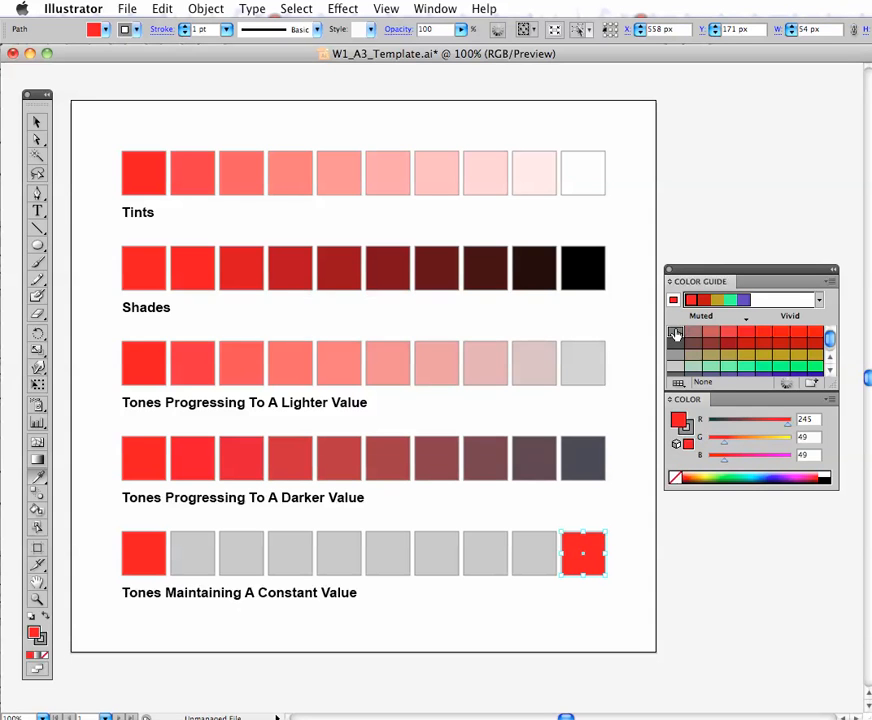
pyautogui.click(676, 333)
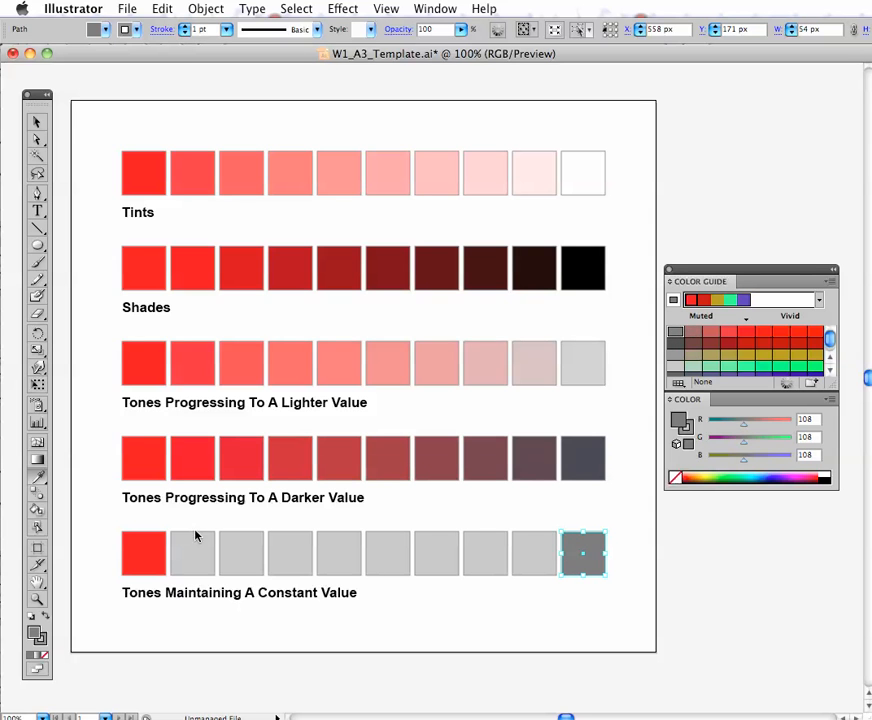
pyautogui.moveTo(195, 537); pyautogui.dragTo(525, 530)
pyautogui.press('Delete')
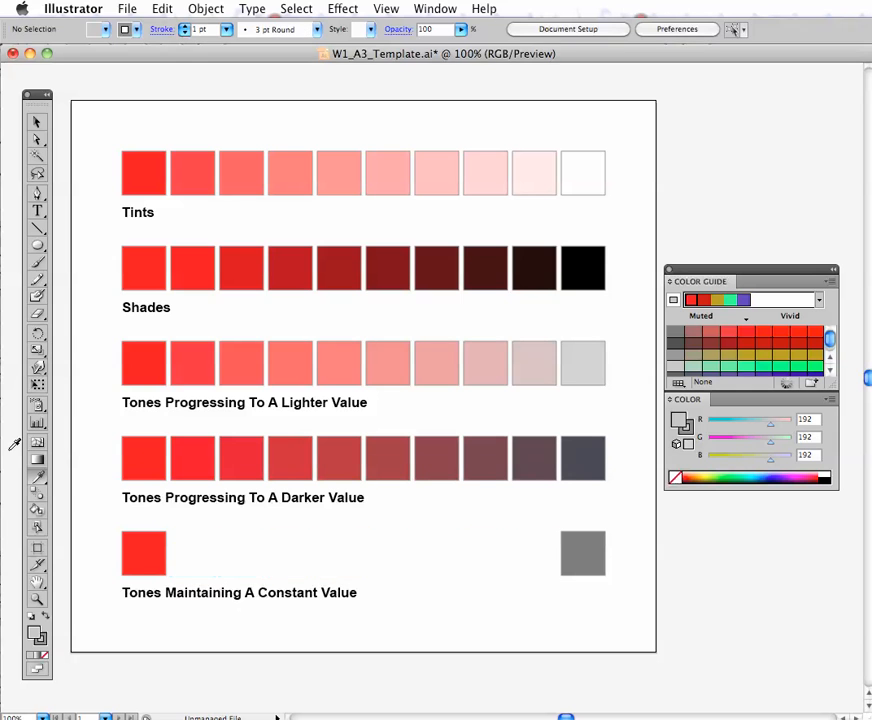
# - Make a blend between the red and gray end squares of Tones Maintaining A Constant Value and deselect it
pyautogui.moveTo(93, 532); pyautogui.dragTo(614, 581)
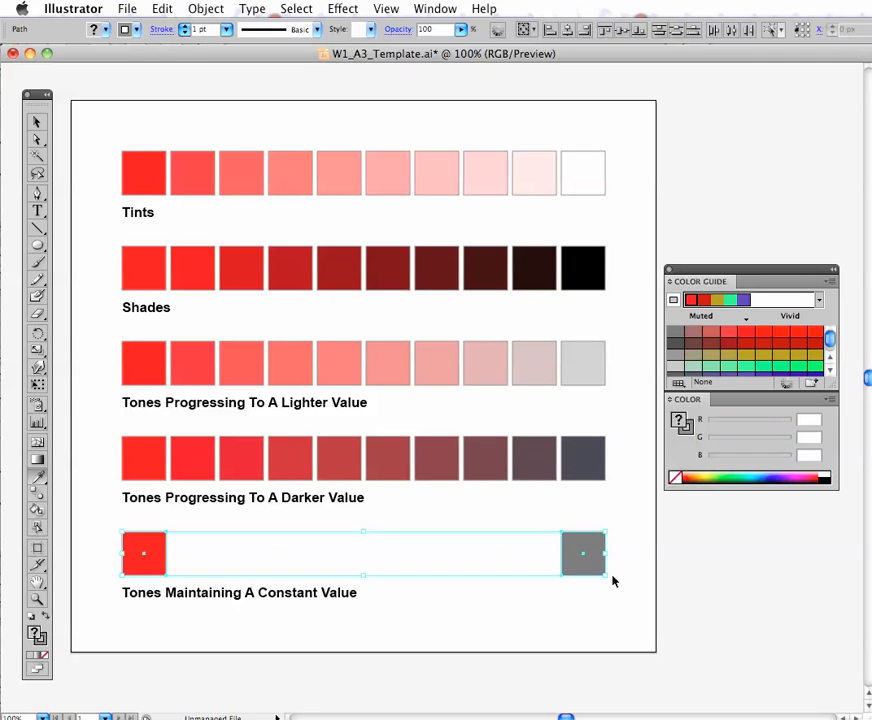
pyautogui.click(206, 8)
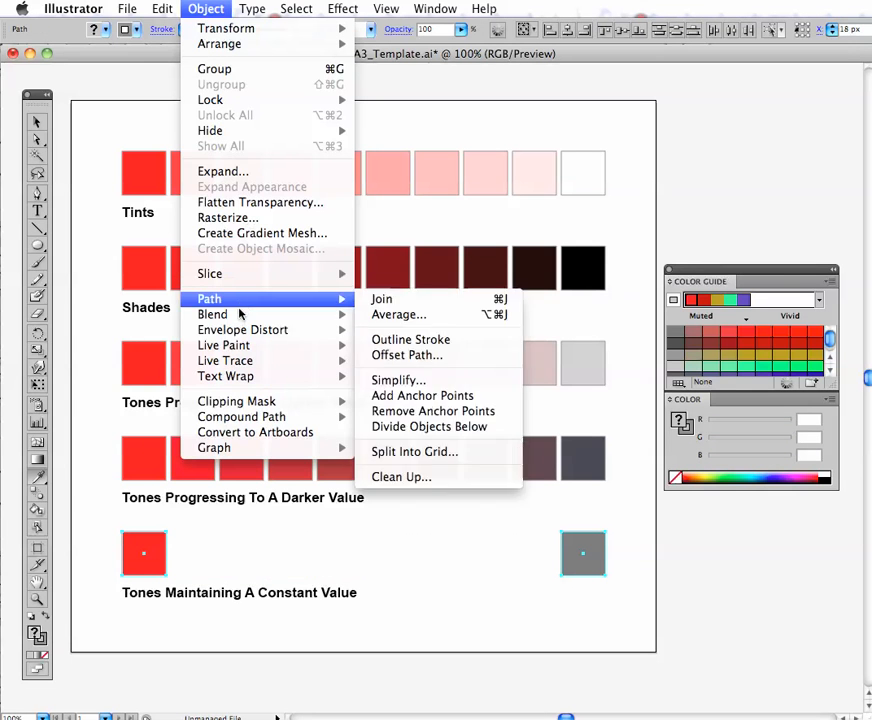
pyautogui.moveTo(240, 314)
pyautogui.click(393, 314)
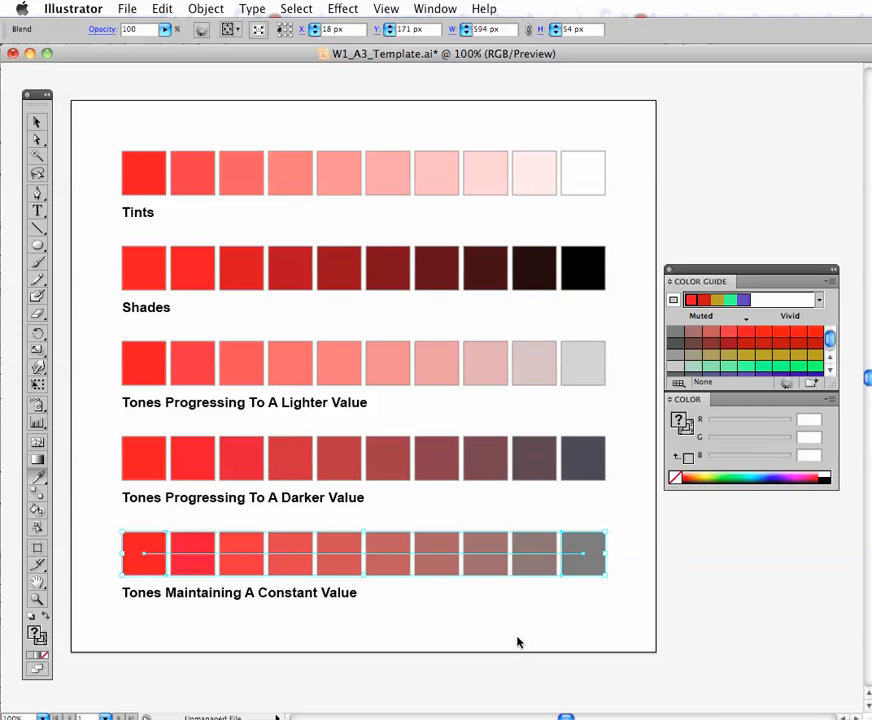
pyautogui.keyDown('super'); pyautogui.click(518, 643); pyautogui.keyUp('super')
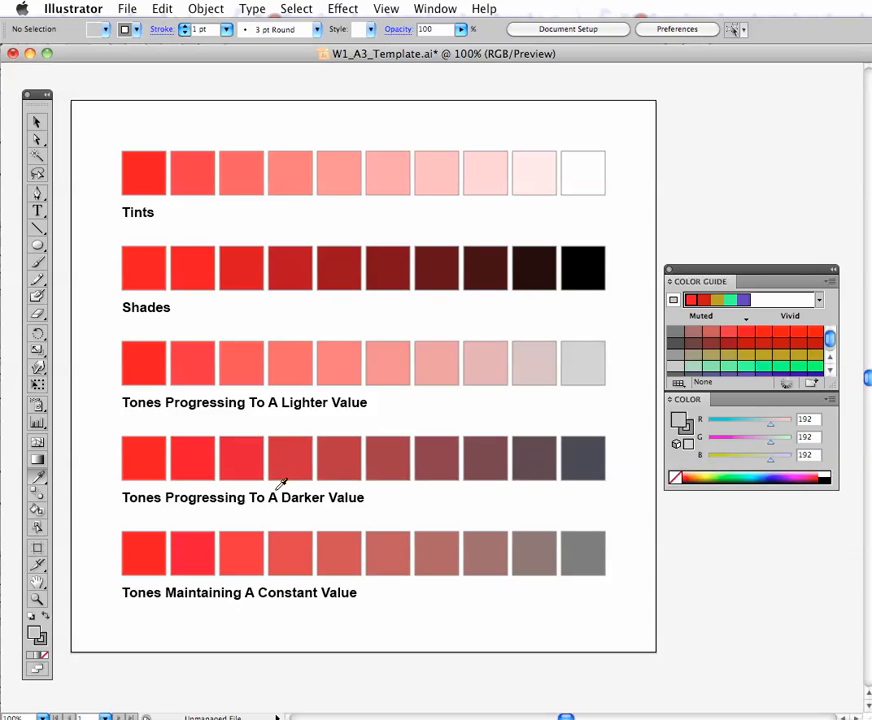